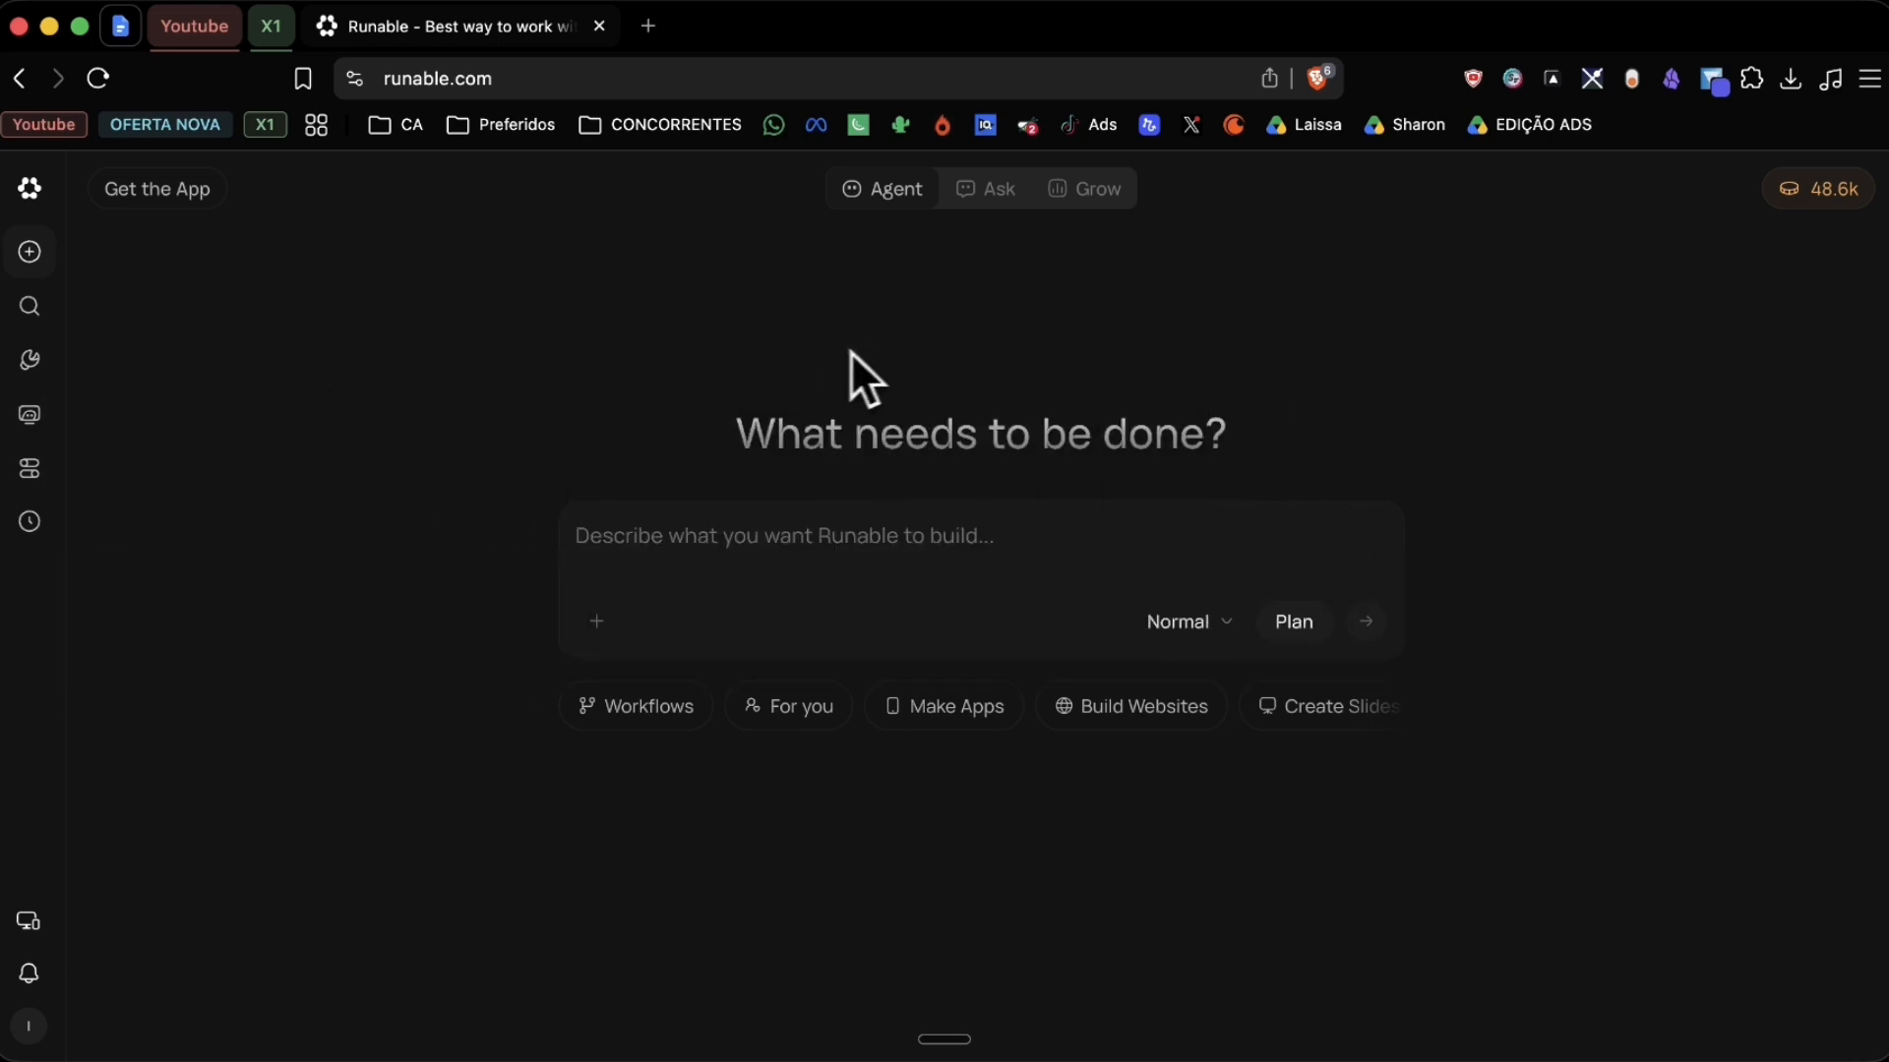
{"action": "left_click_drag", "start_coordinate": [496, 79], "coordinate": [476, 79]}
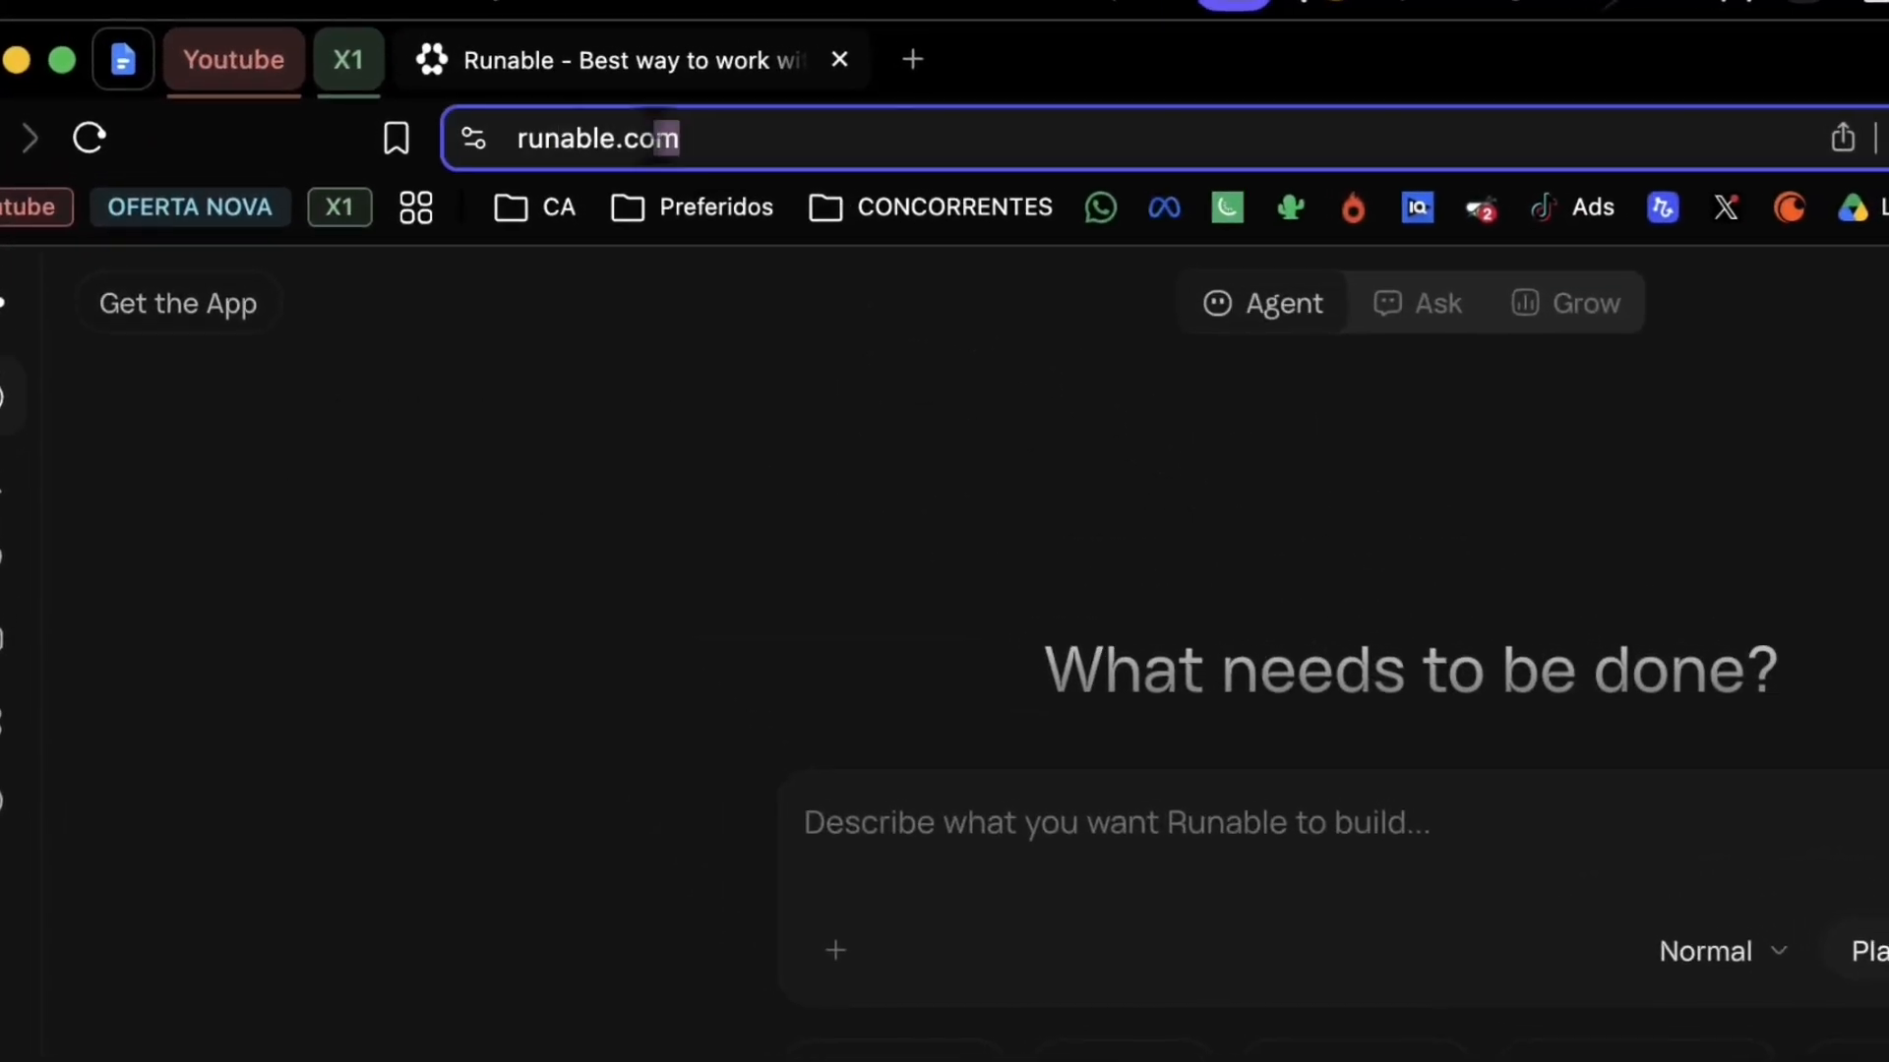
{"action": "left_click_drag", "start_coordinate": [655, 140], "coordinate": [518, 140]}
{"action": "left_click", "coordinate": [718, 140]}
{"action": "left_click", "coordinate": [862, 472]}
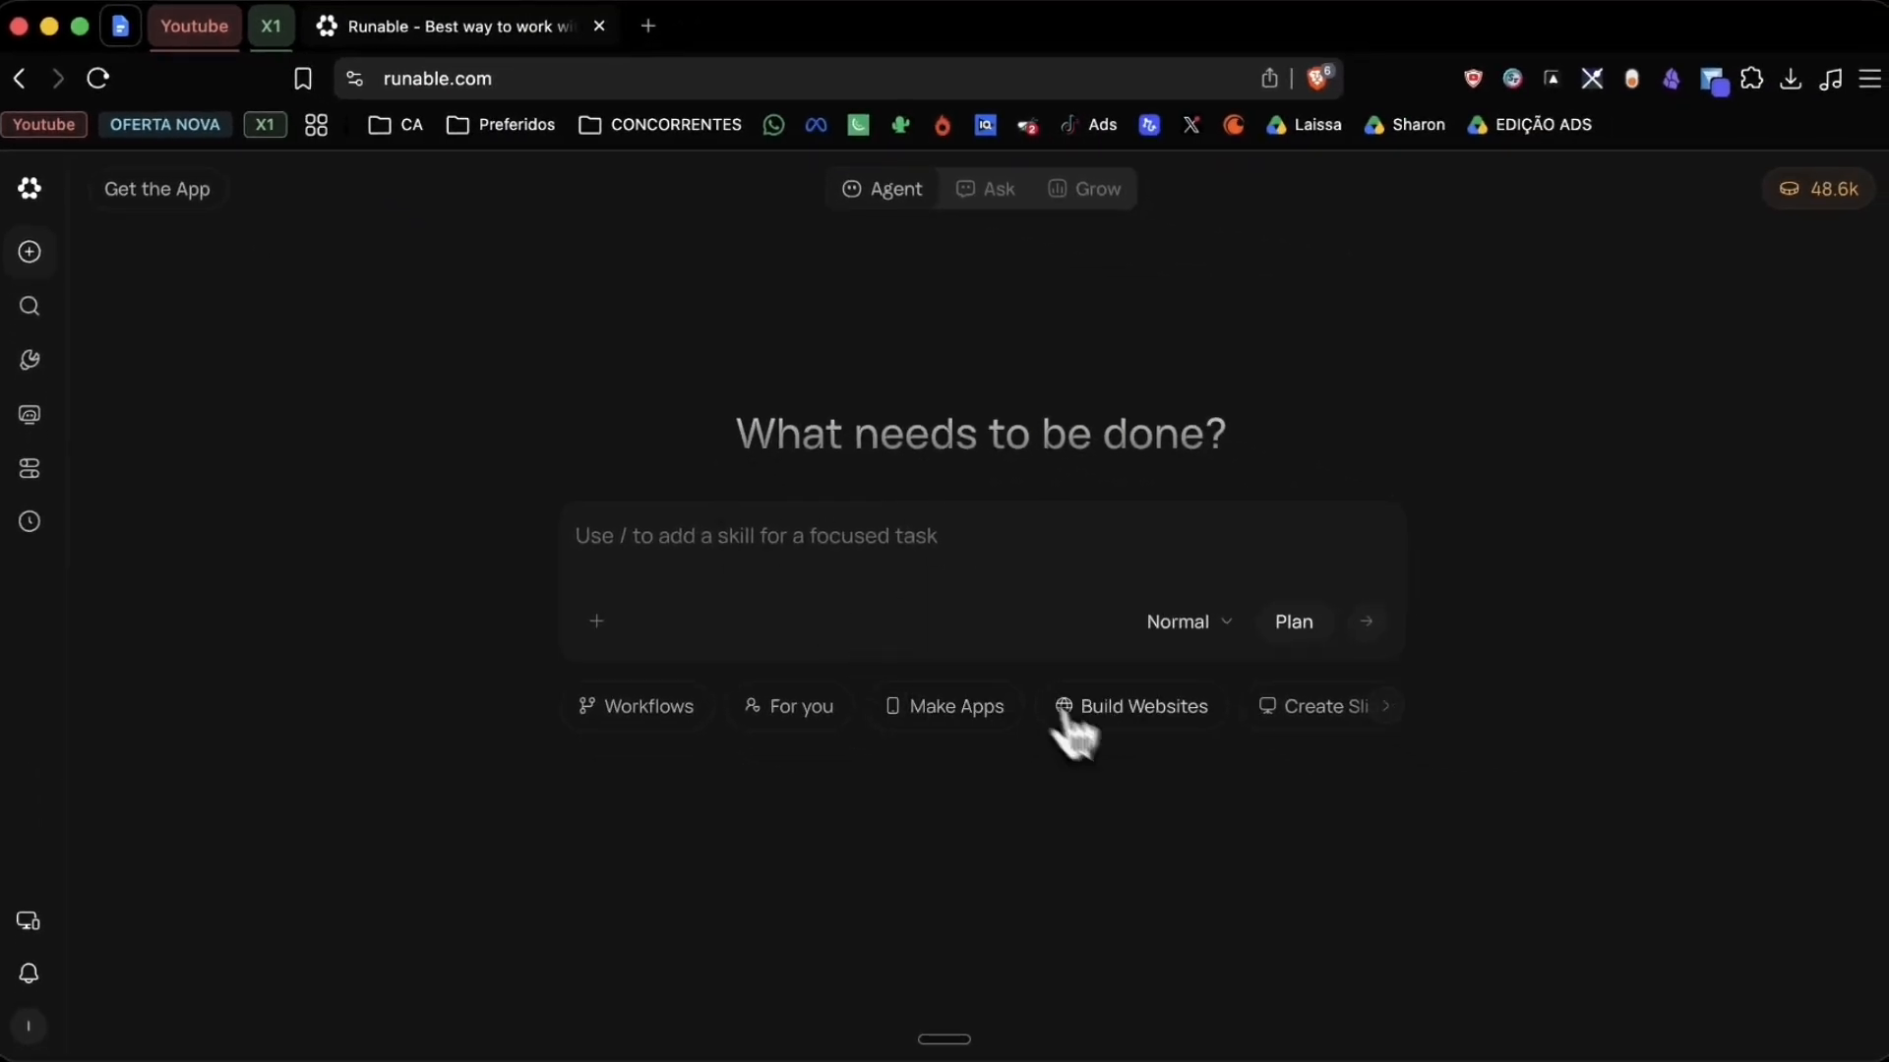
Step: Choose the Build Websites category and paste a prompt for a project management app with sign-up, projects, tasks, dashboard and Kanban board
{"action": "left_click", "coordinate": [1067, 716]}
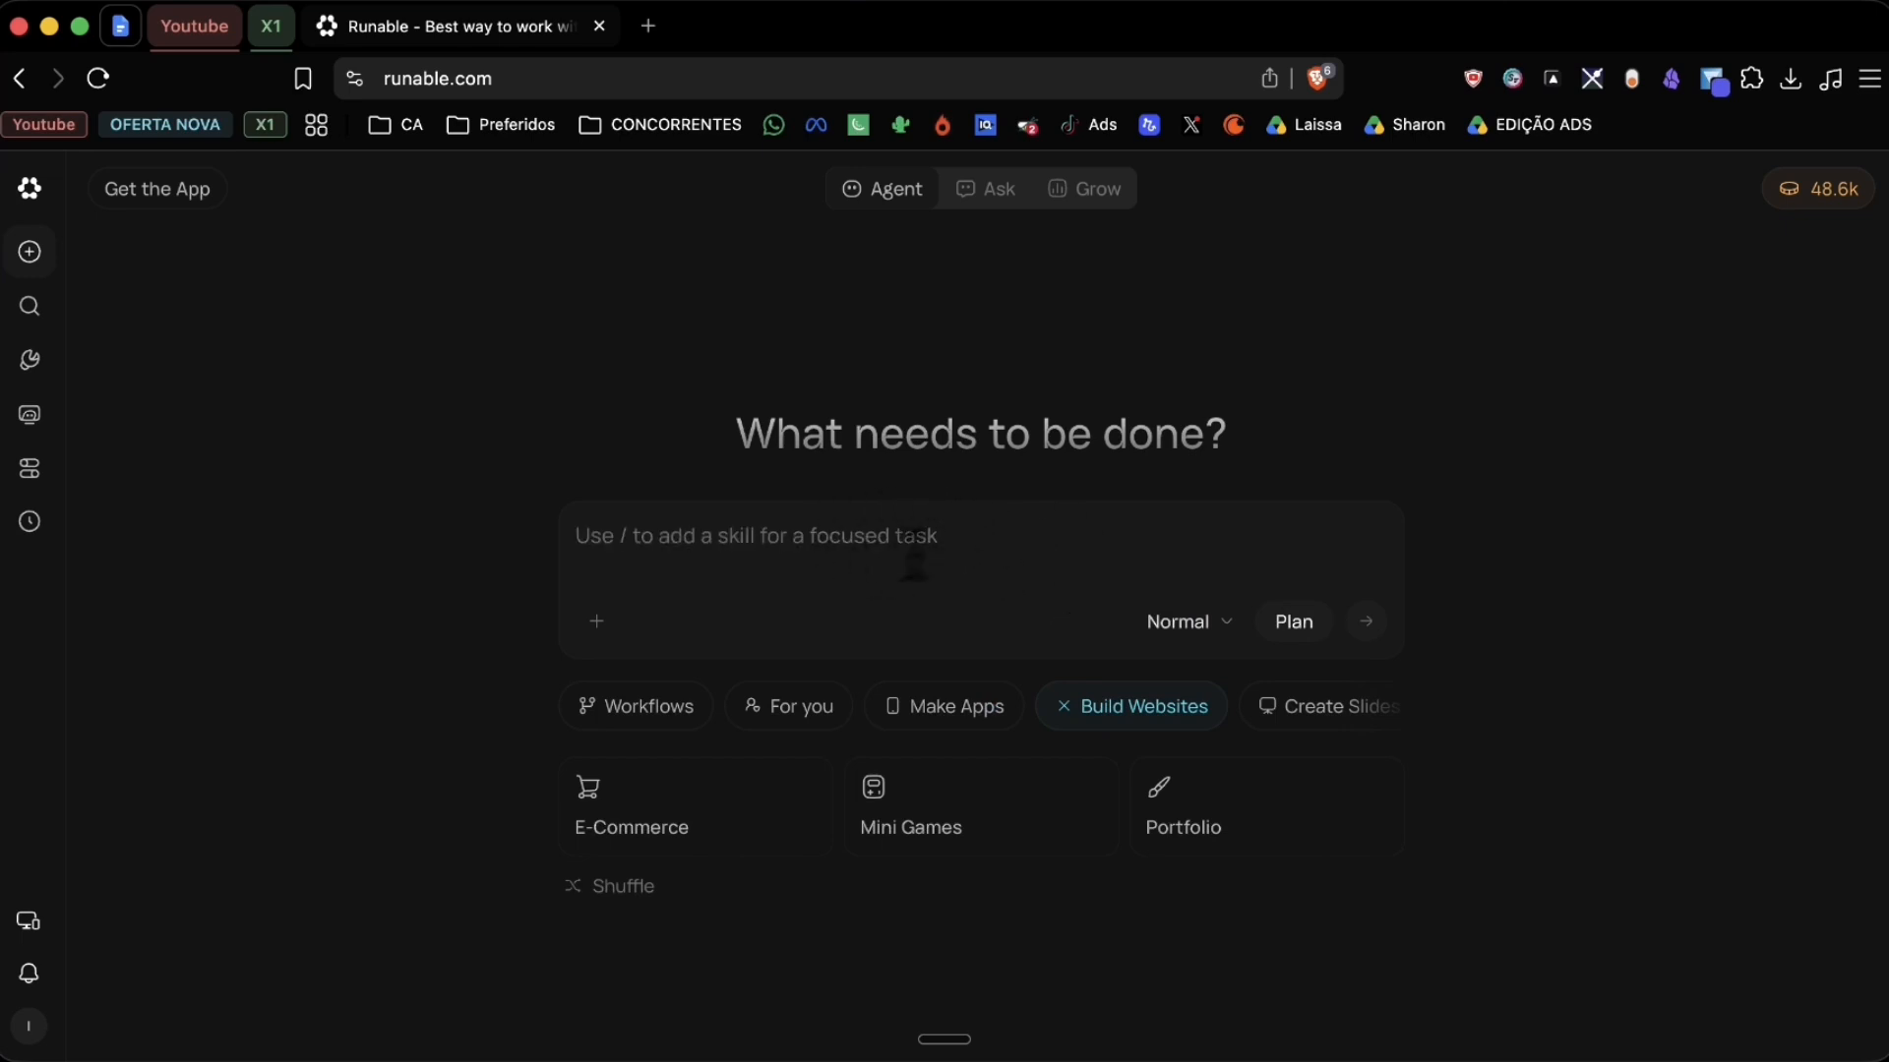
{"action": "left_click", "coordinate": [873, 551]}
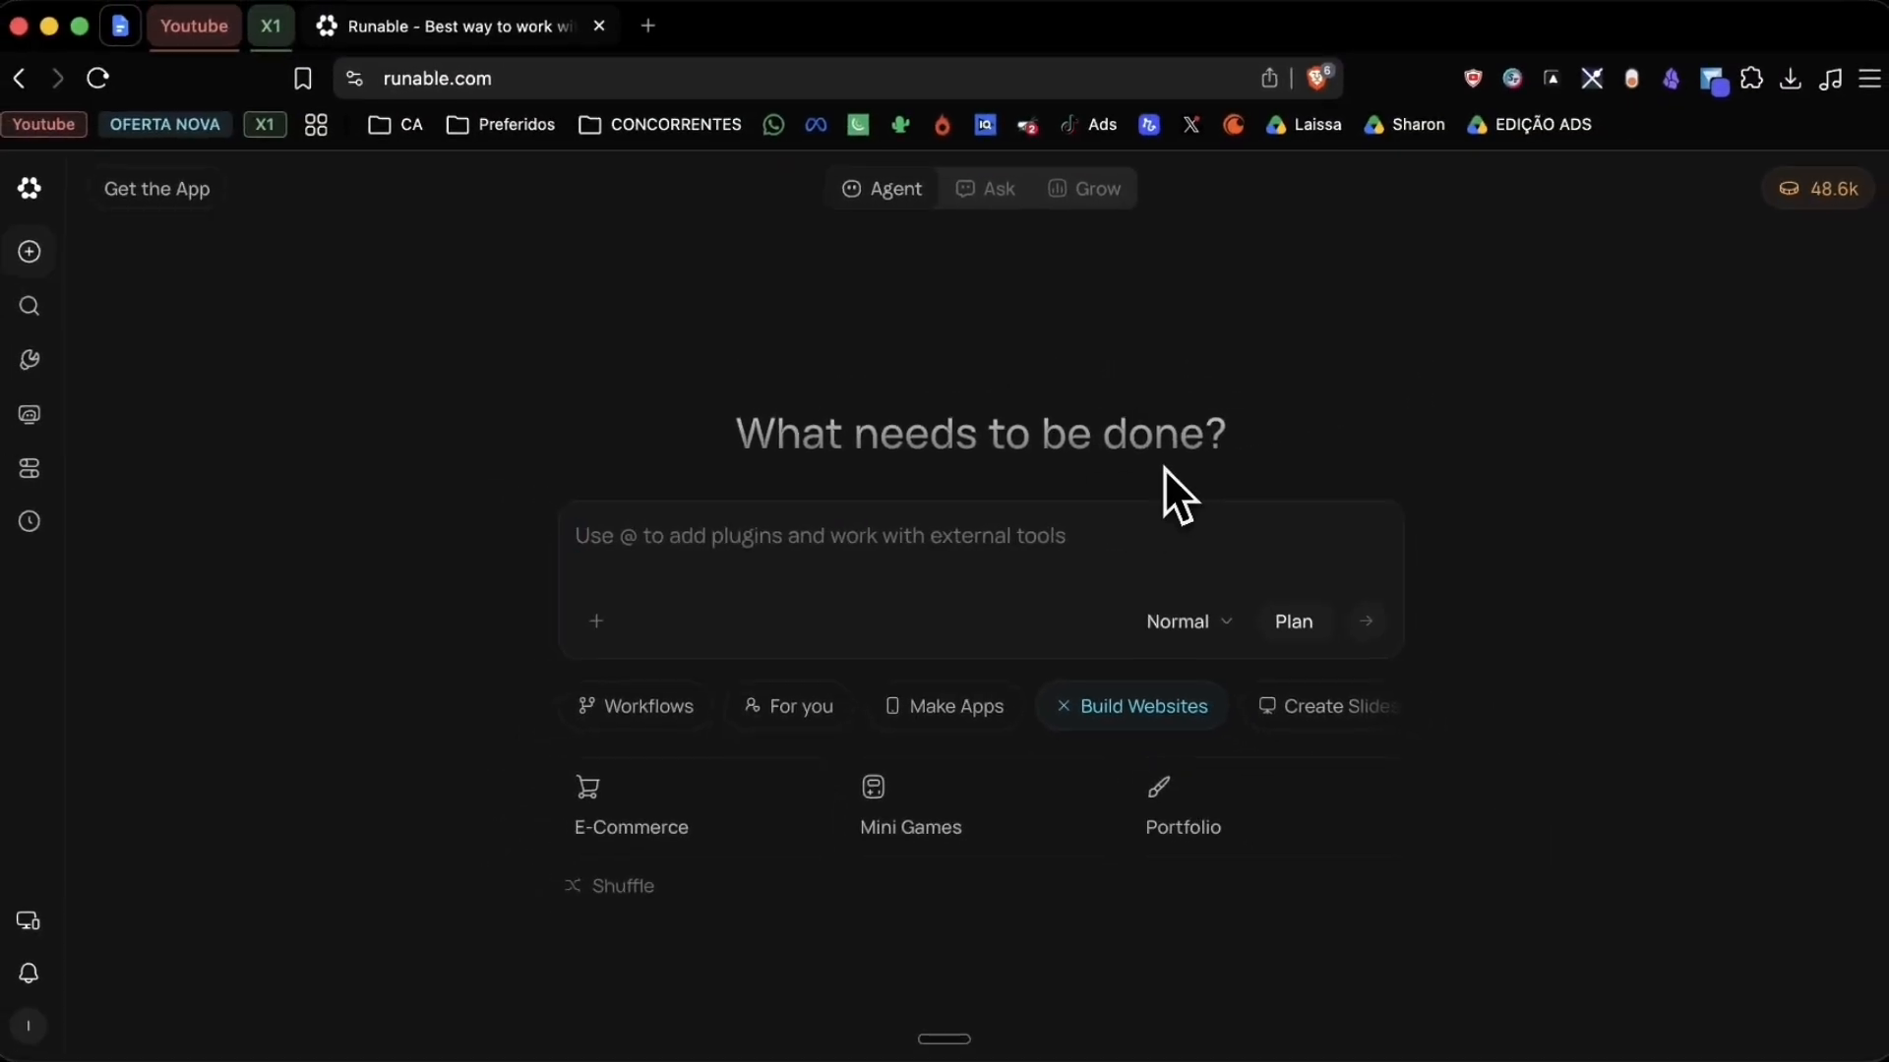
{"action": "type", "text": "build me a web app"}
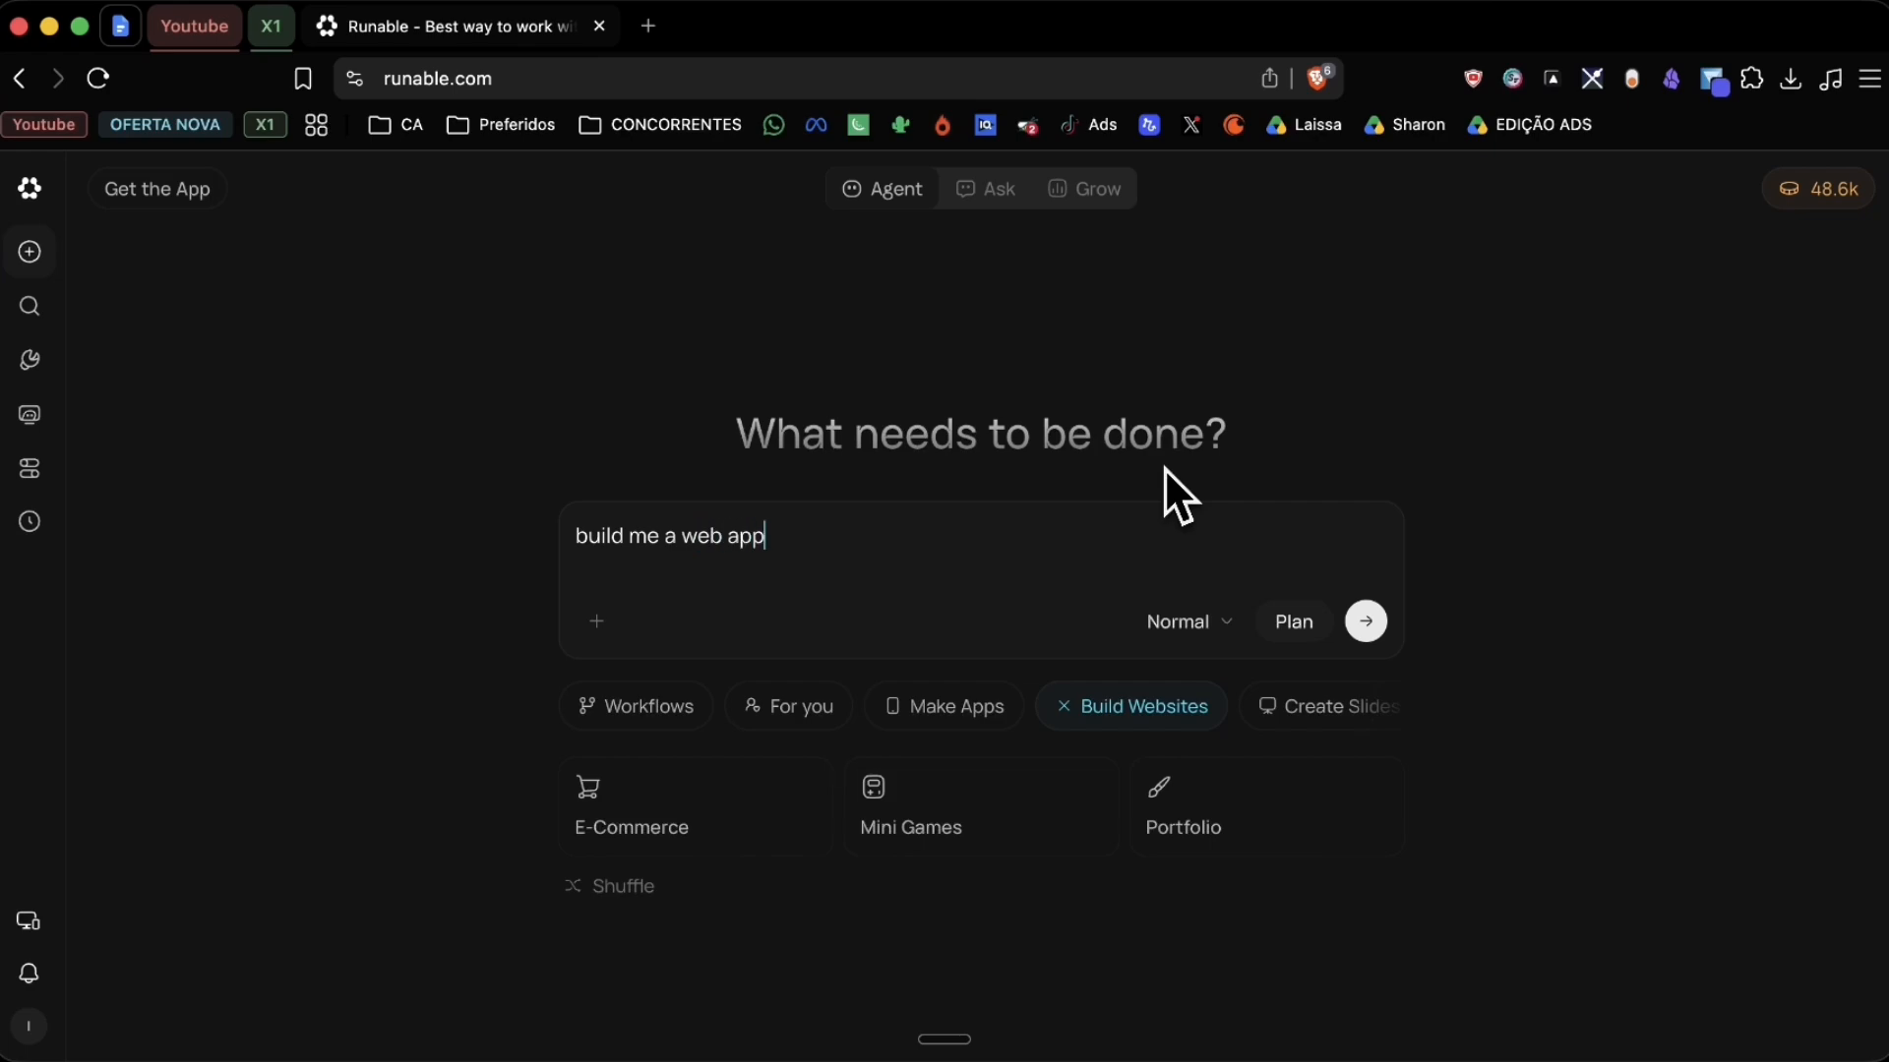
{"action": "key", "text": "super+a"}
{"action": "key", "text": "BackSpace"}
{"action": "type", "text": "build a project management app where users can sign up and log in, create projects, add tasks to each project, and mark them as complete. Include a dashboard that shows all their active projects and a simple Kanban board to drag tasks between to-do, in progress, and done."}
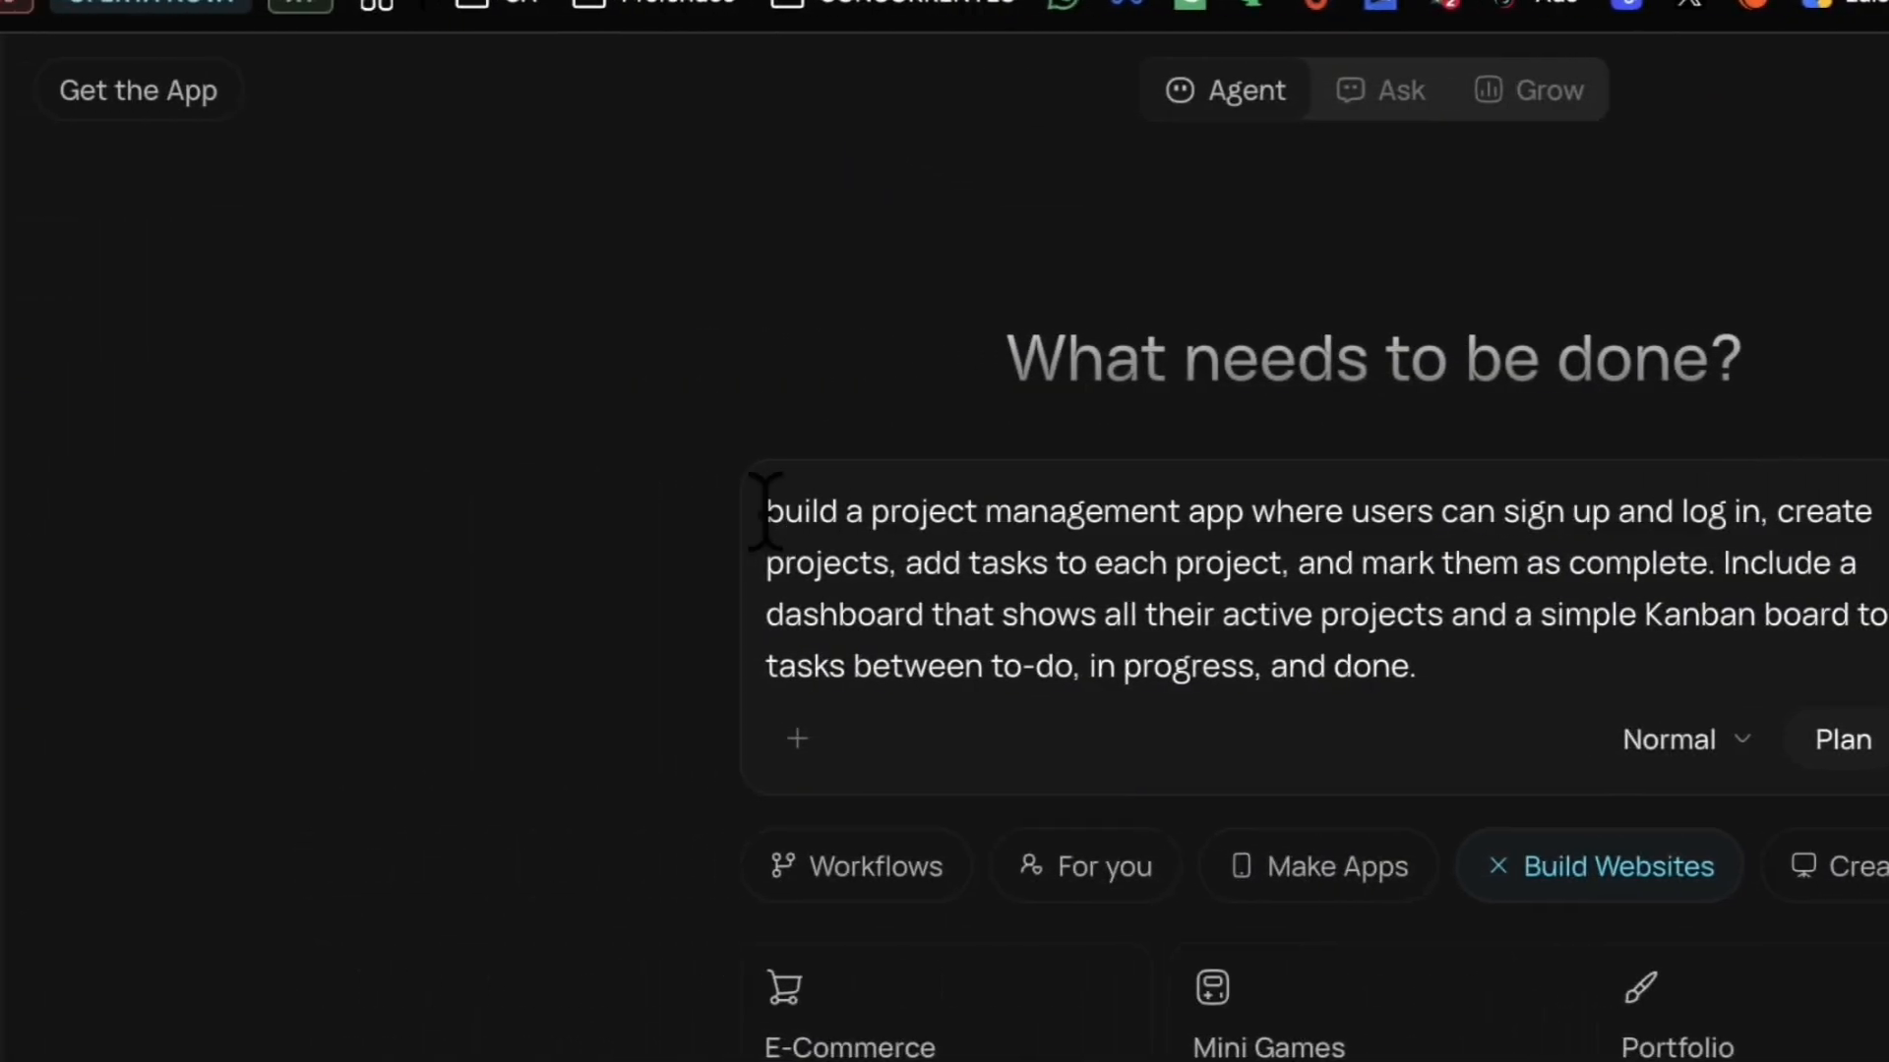
Step: Switch on Plan mode and submit the project management app prompt
{"action": "left_click_drag", "start_coordinate": [785, 512], "coordinate": [1557, 562]}
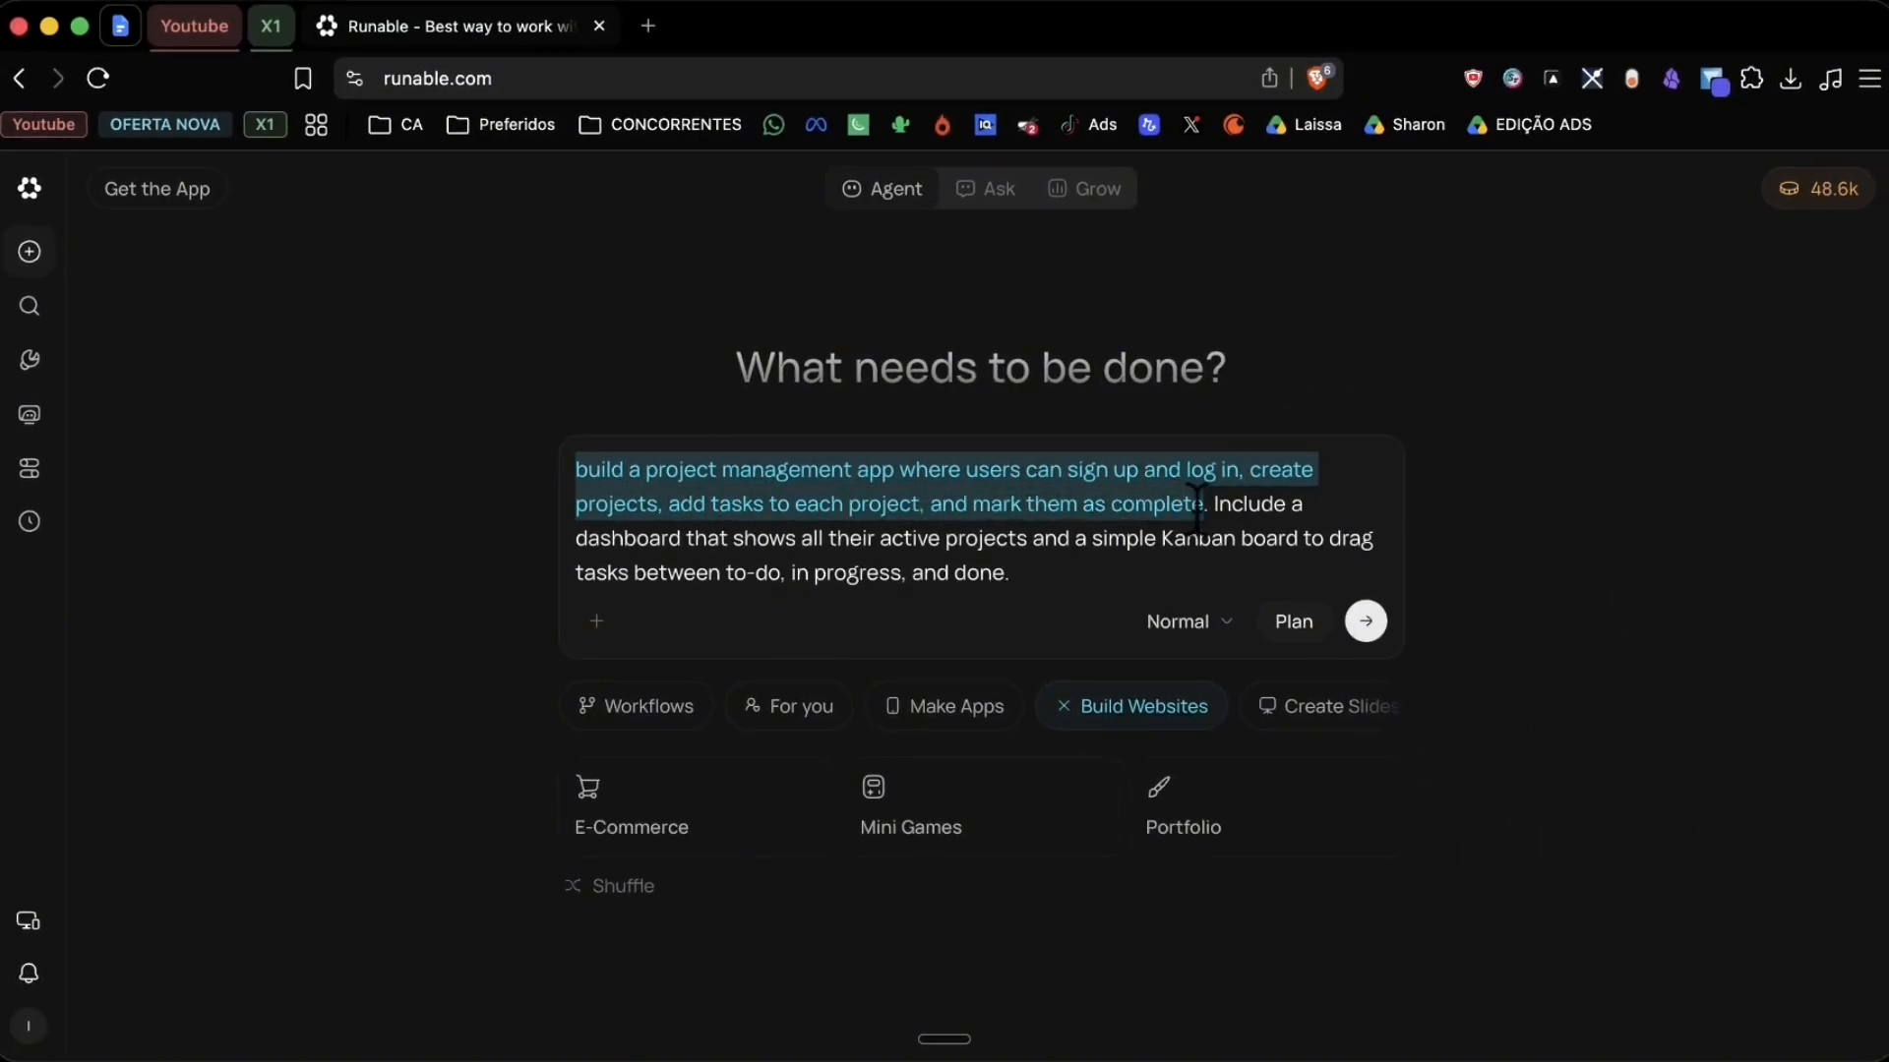
{"action": "left_click_drag", "start_coordinate": [1200, 538], "coordinate": [719, 538]}
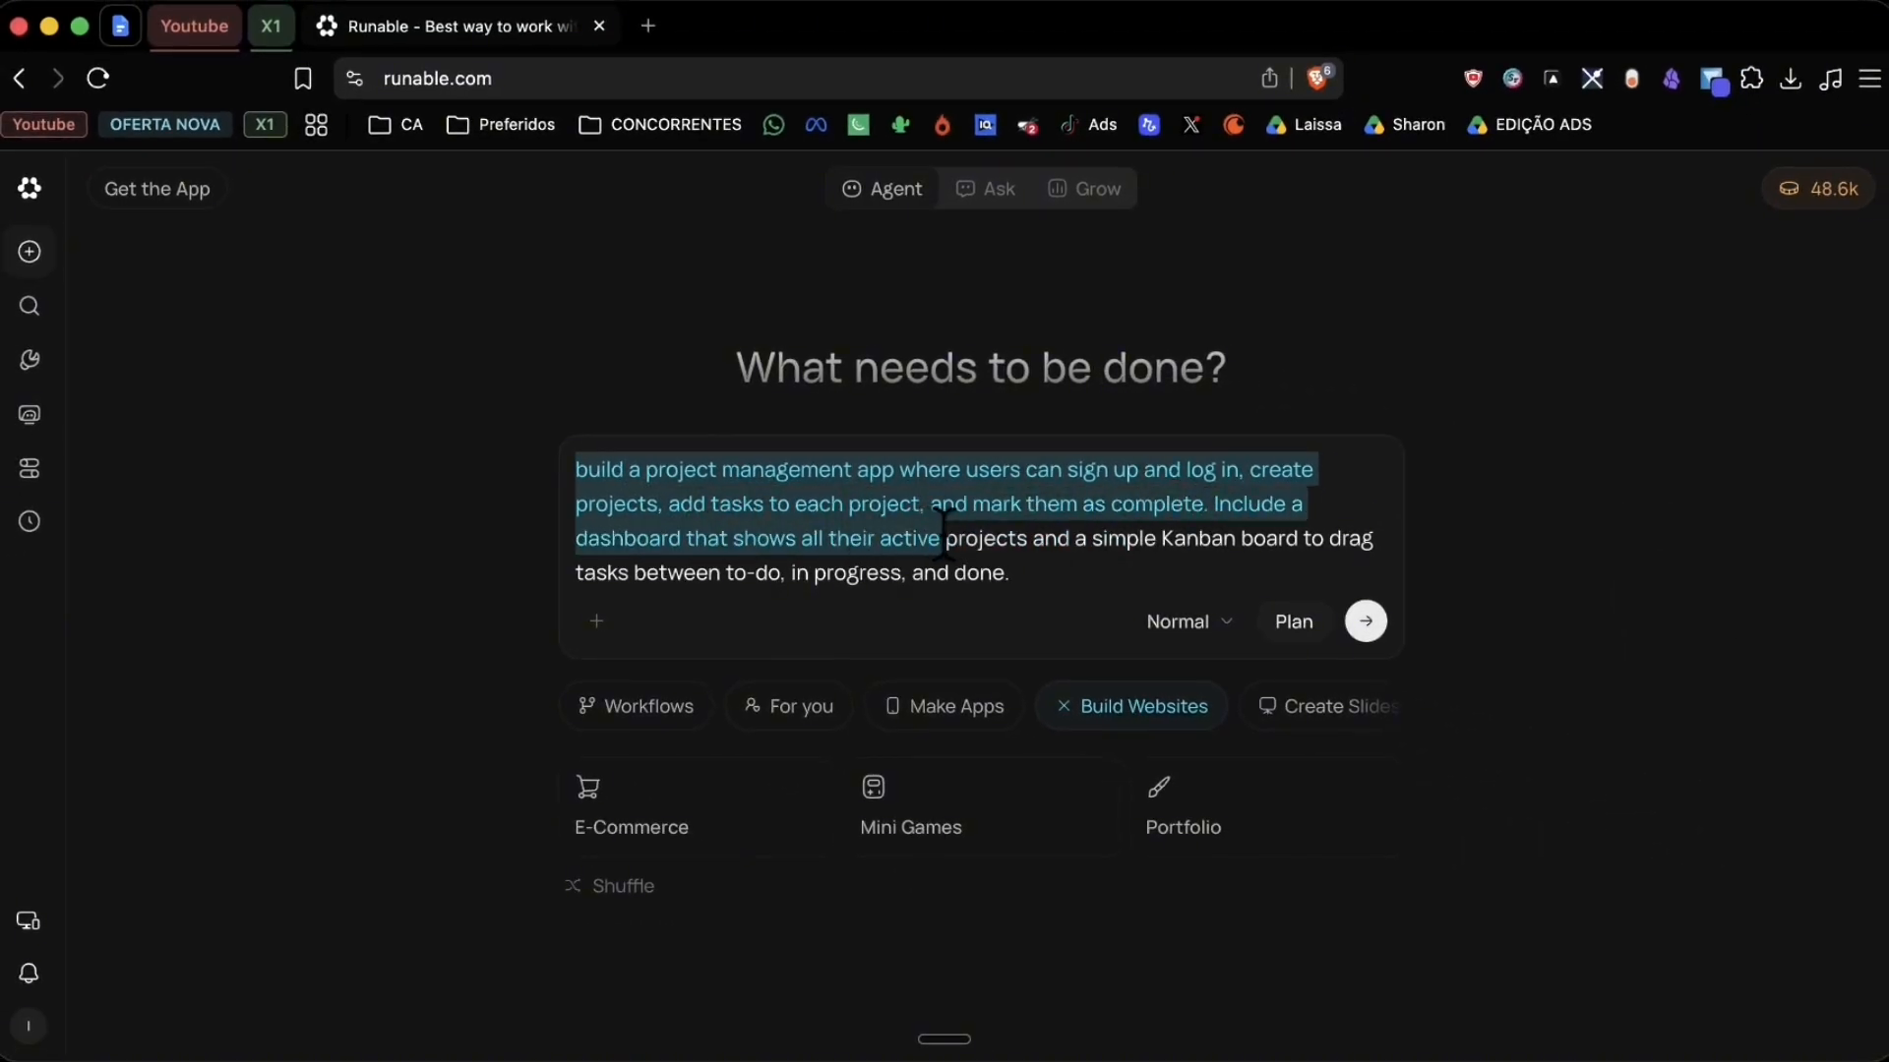
{"action": "left_click_drag", "start_coordinate": [960, 538], "coordinate": [605, 569]}
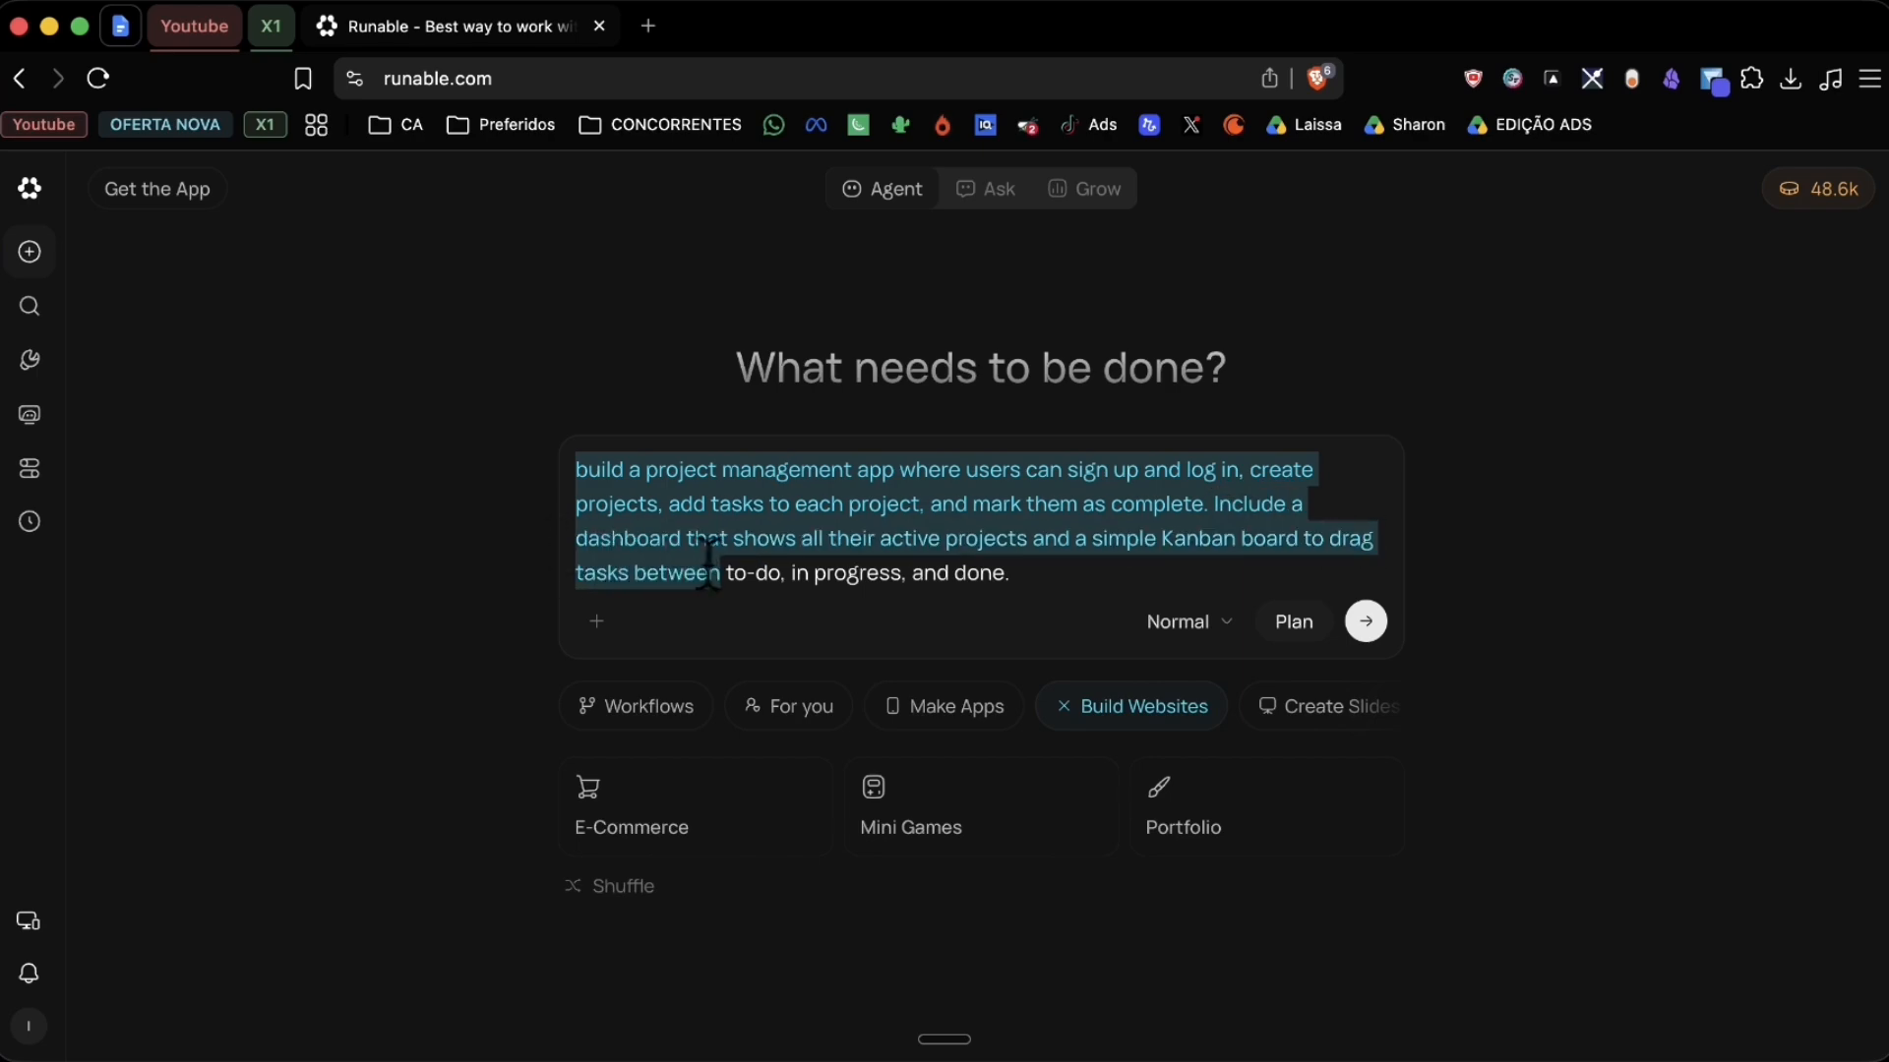
{"action": "left_click_drag", "start_coordinate": [960, 579], "coordinate": [1013, 576]}
{"action": "left_click", "coordinate": [1013, 576]}
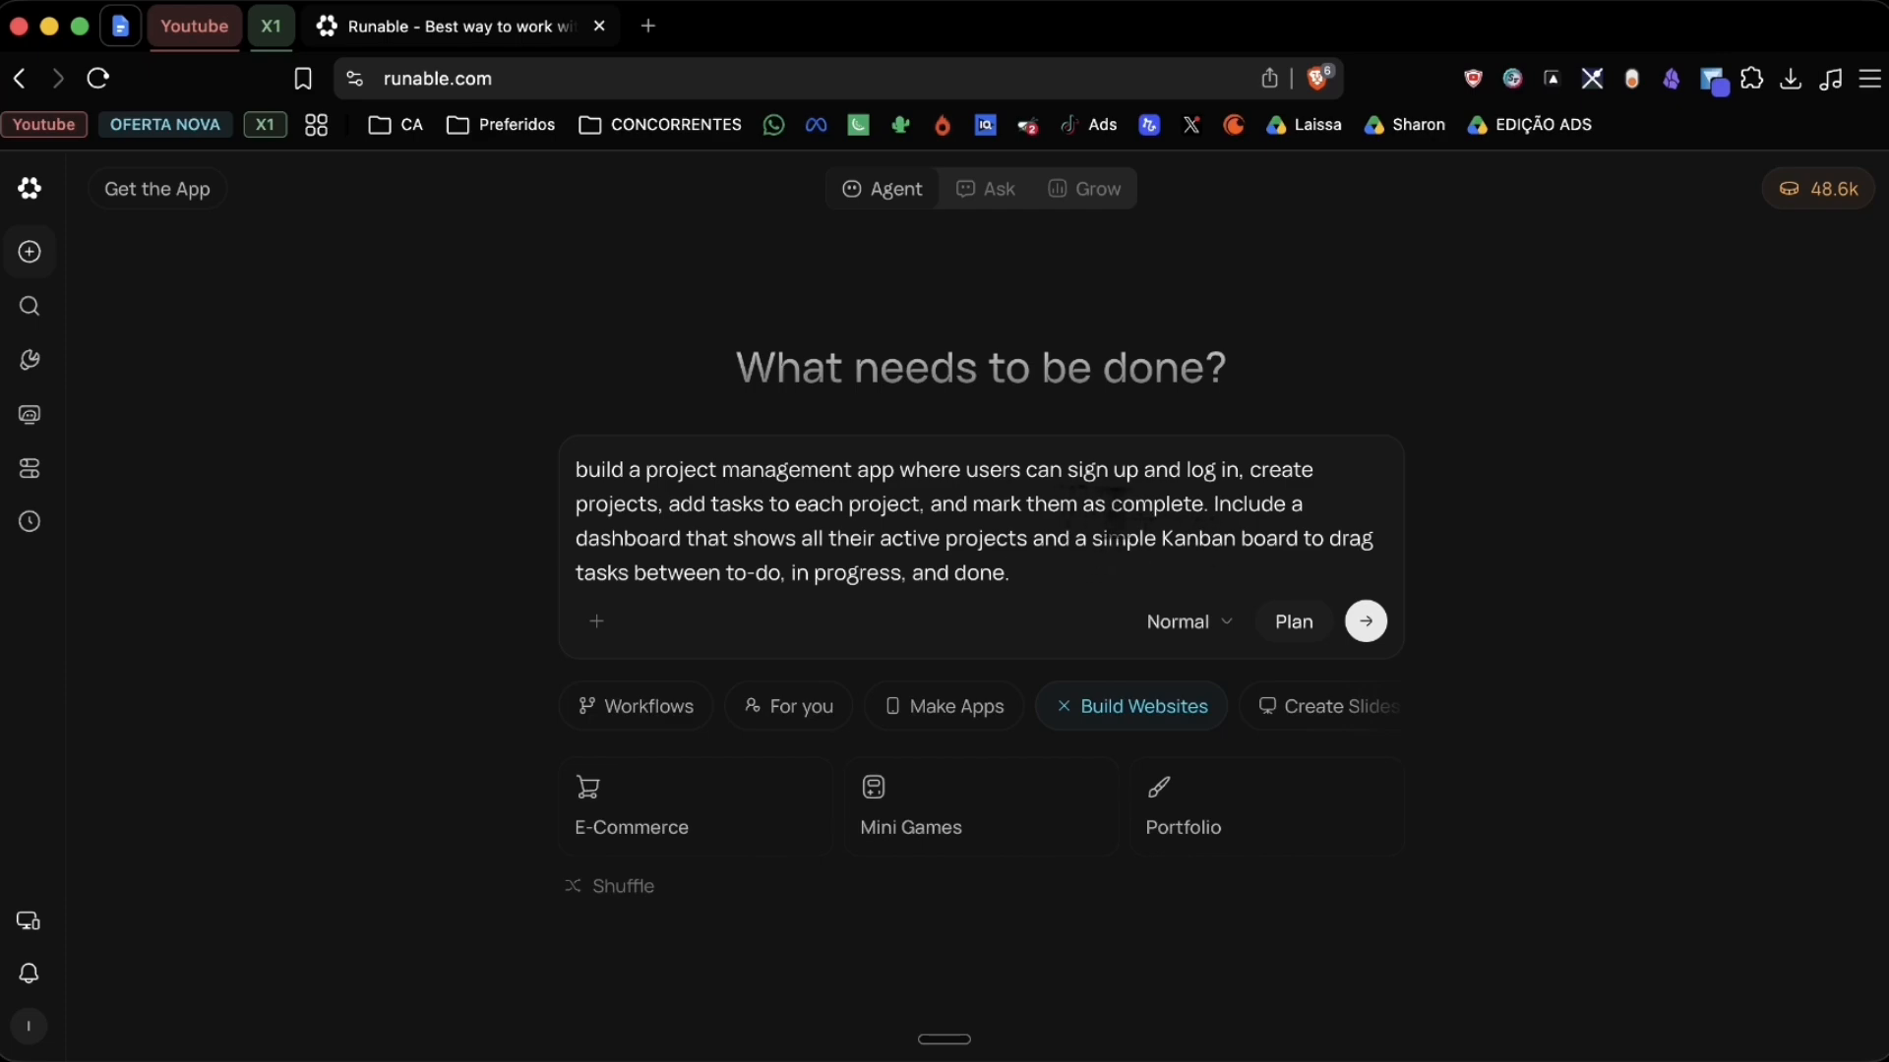
{"action": "left_click", "coordinate": [1295, 628]}
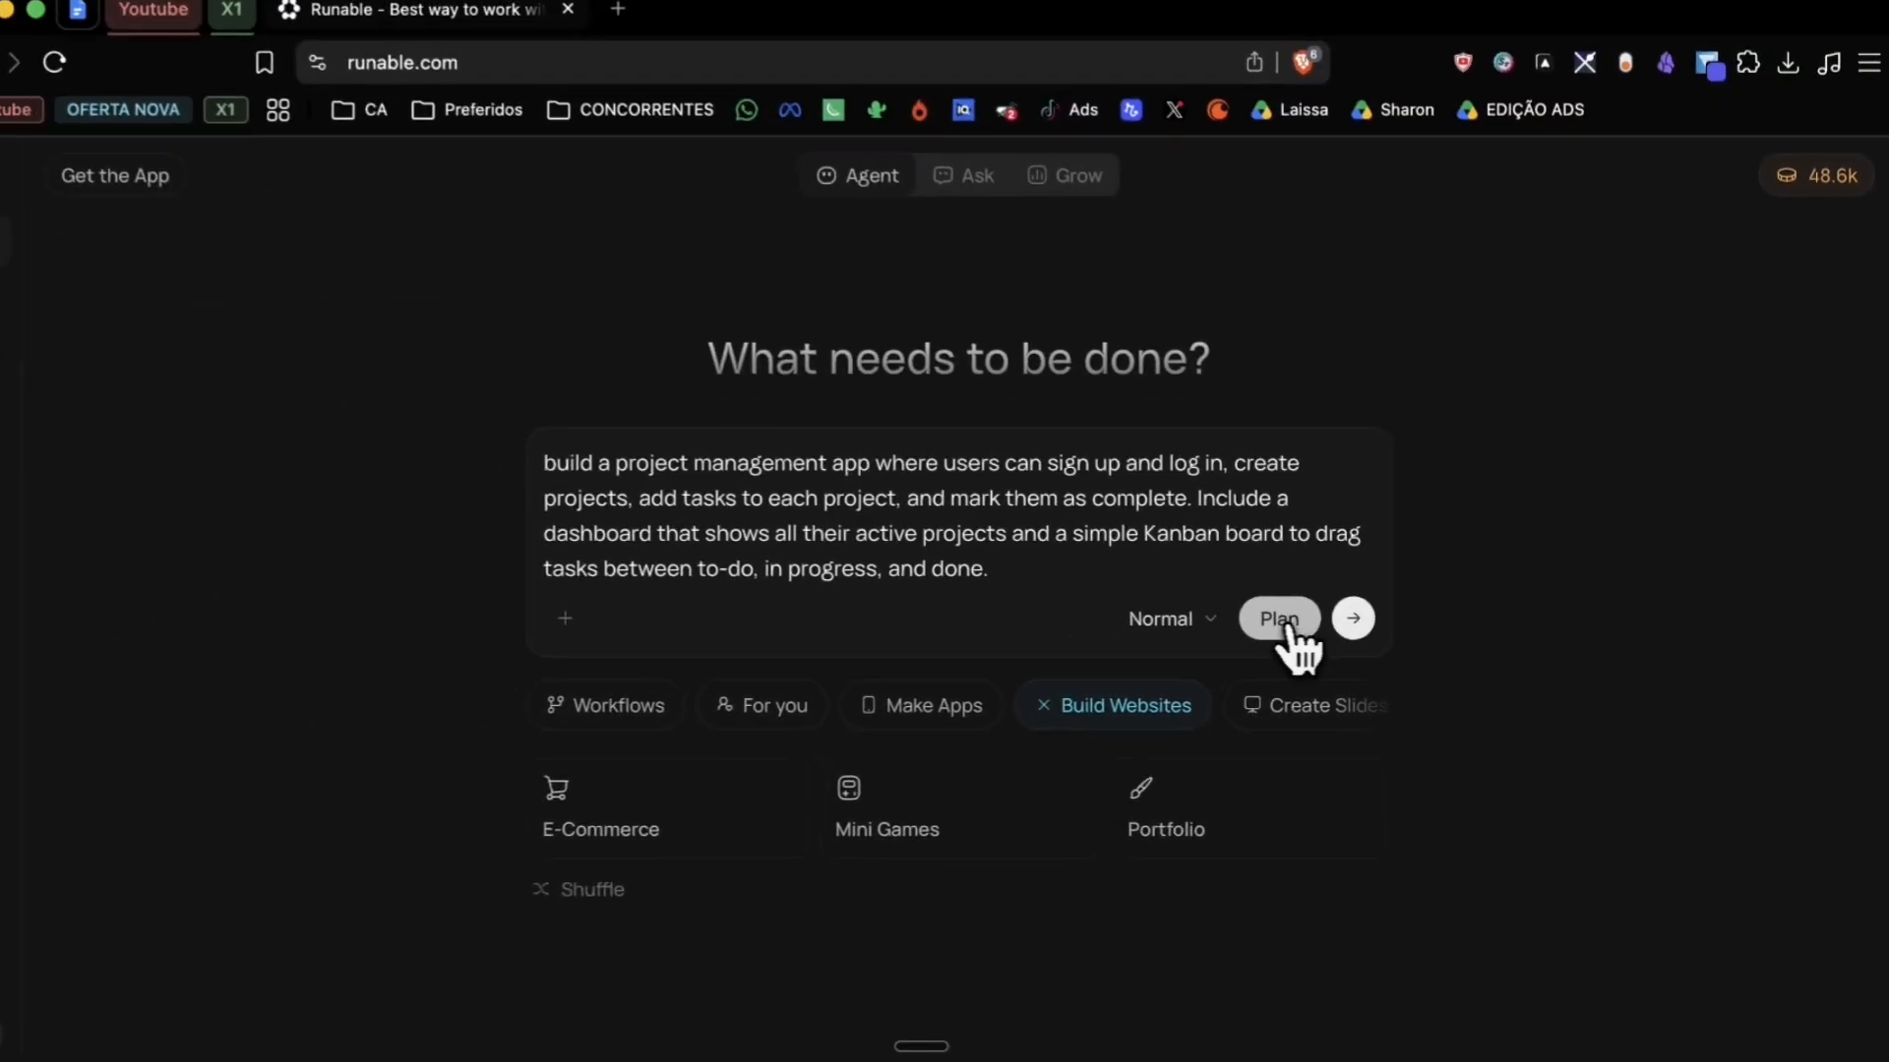
{"action": "left_click", "coordinate": [1368, 621]}
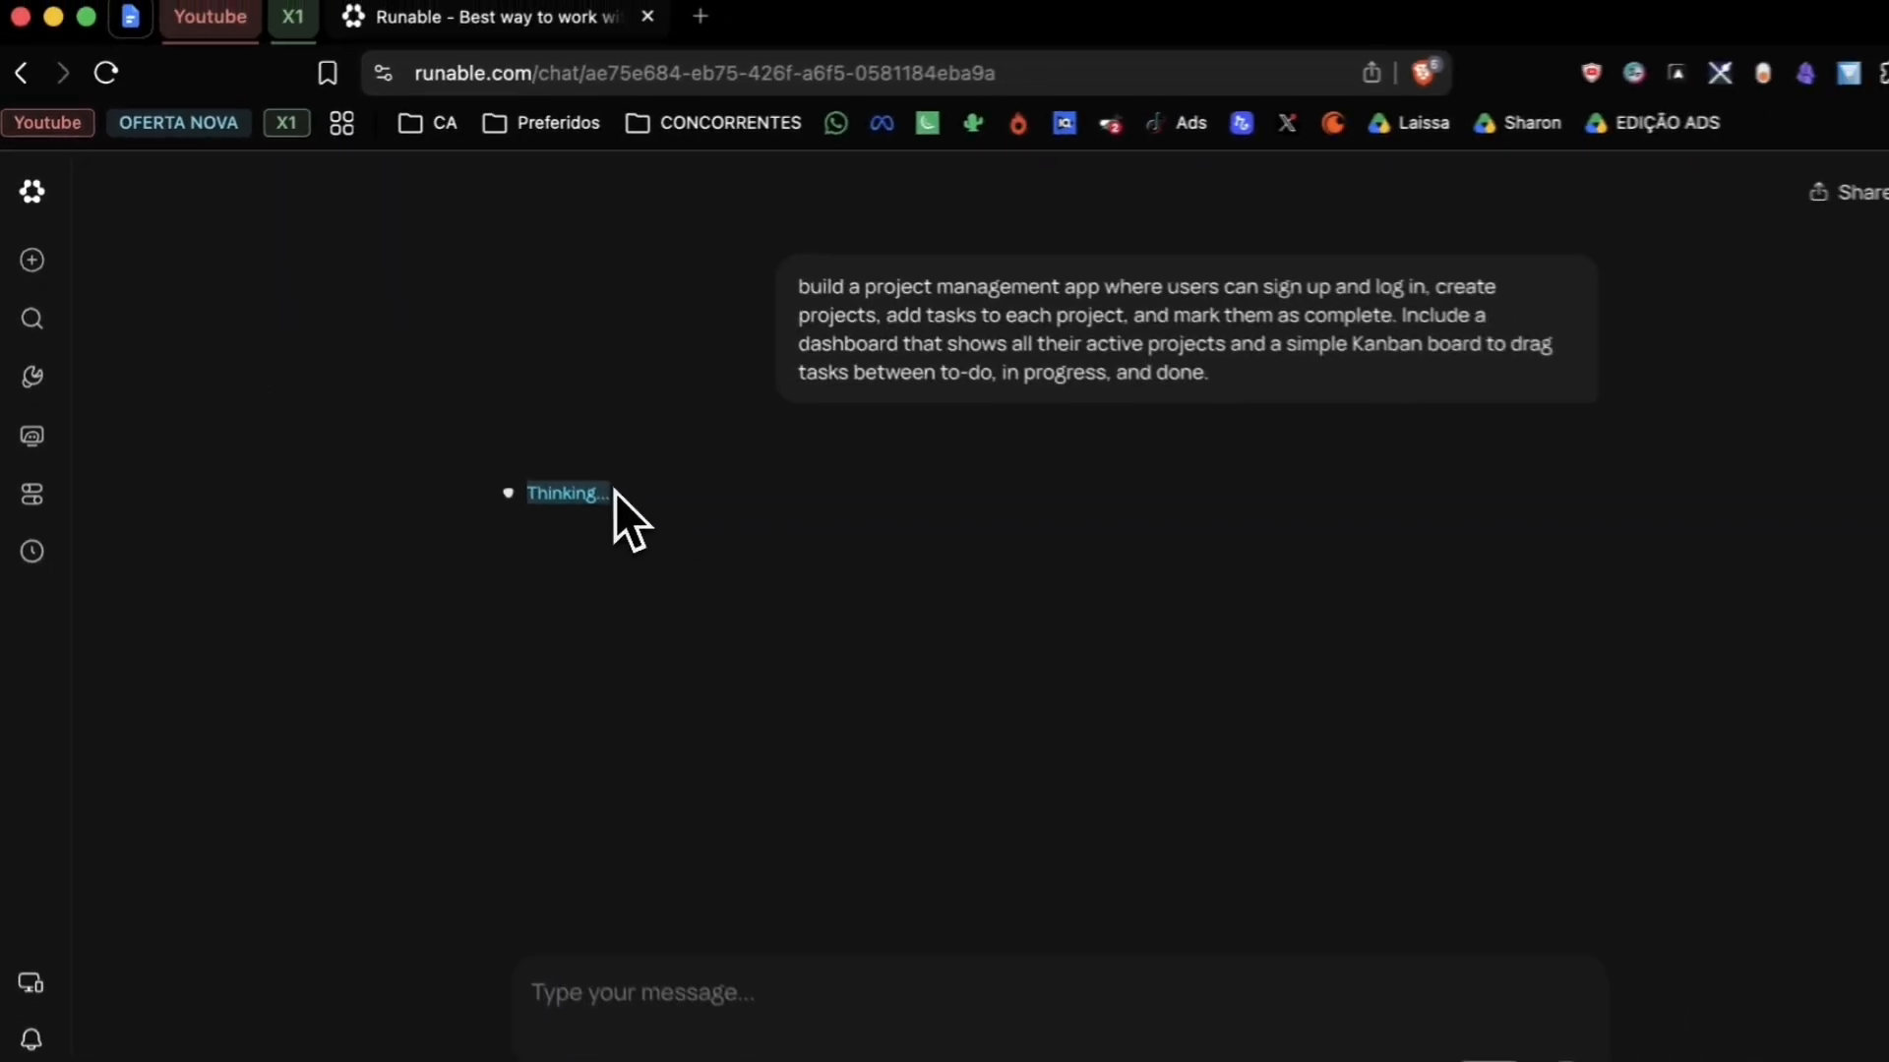
Step: Answer the planning questions, choosing email/password only for sign-up and login, and approve the plan
{"action": "left_click", "coordinate": [1795, 1042]}
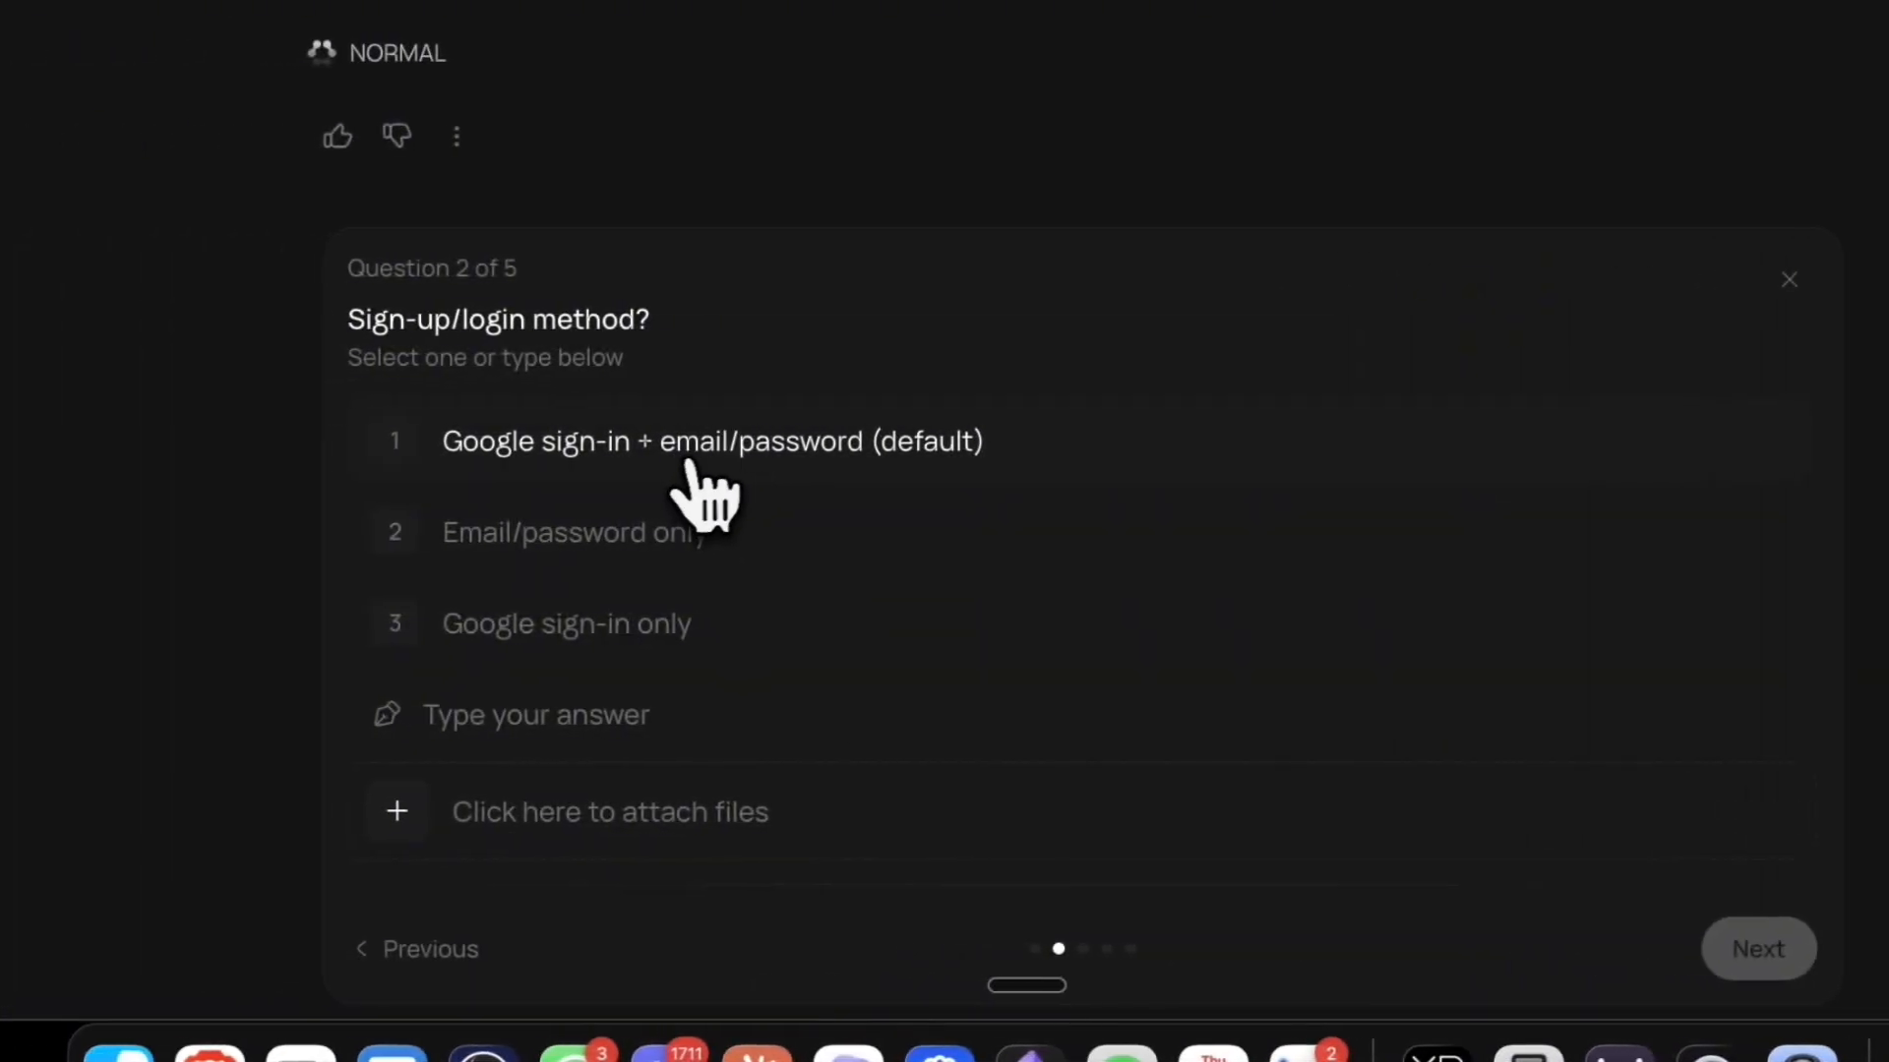
{"action": "left_click", "coordinate": [659, 536]}
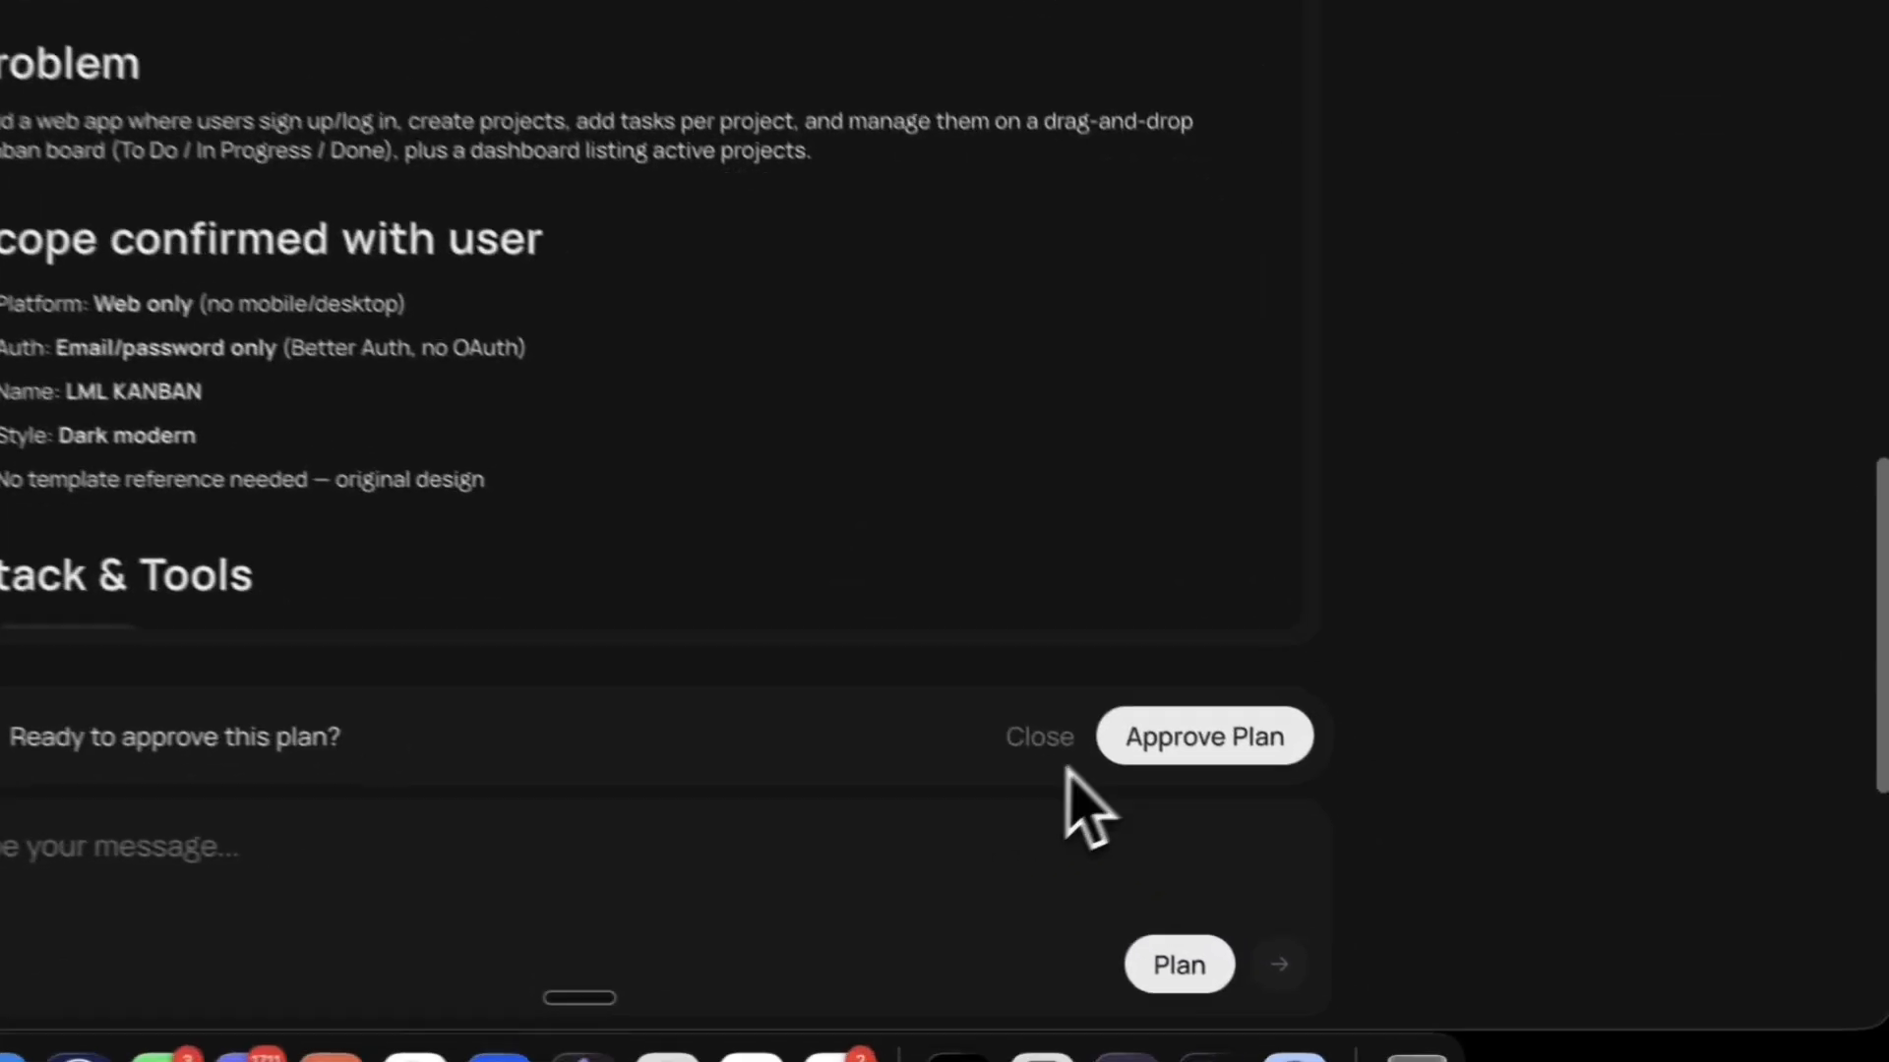
{"action": "left_click", "coordinate": [1170, 743]}
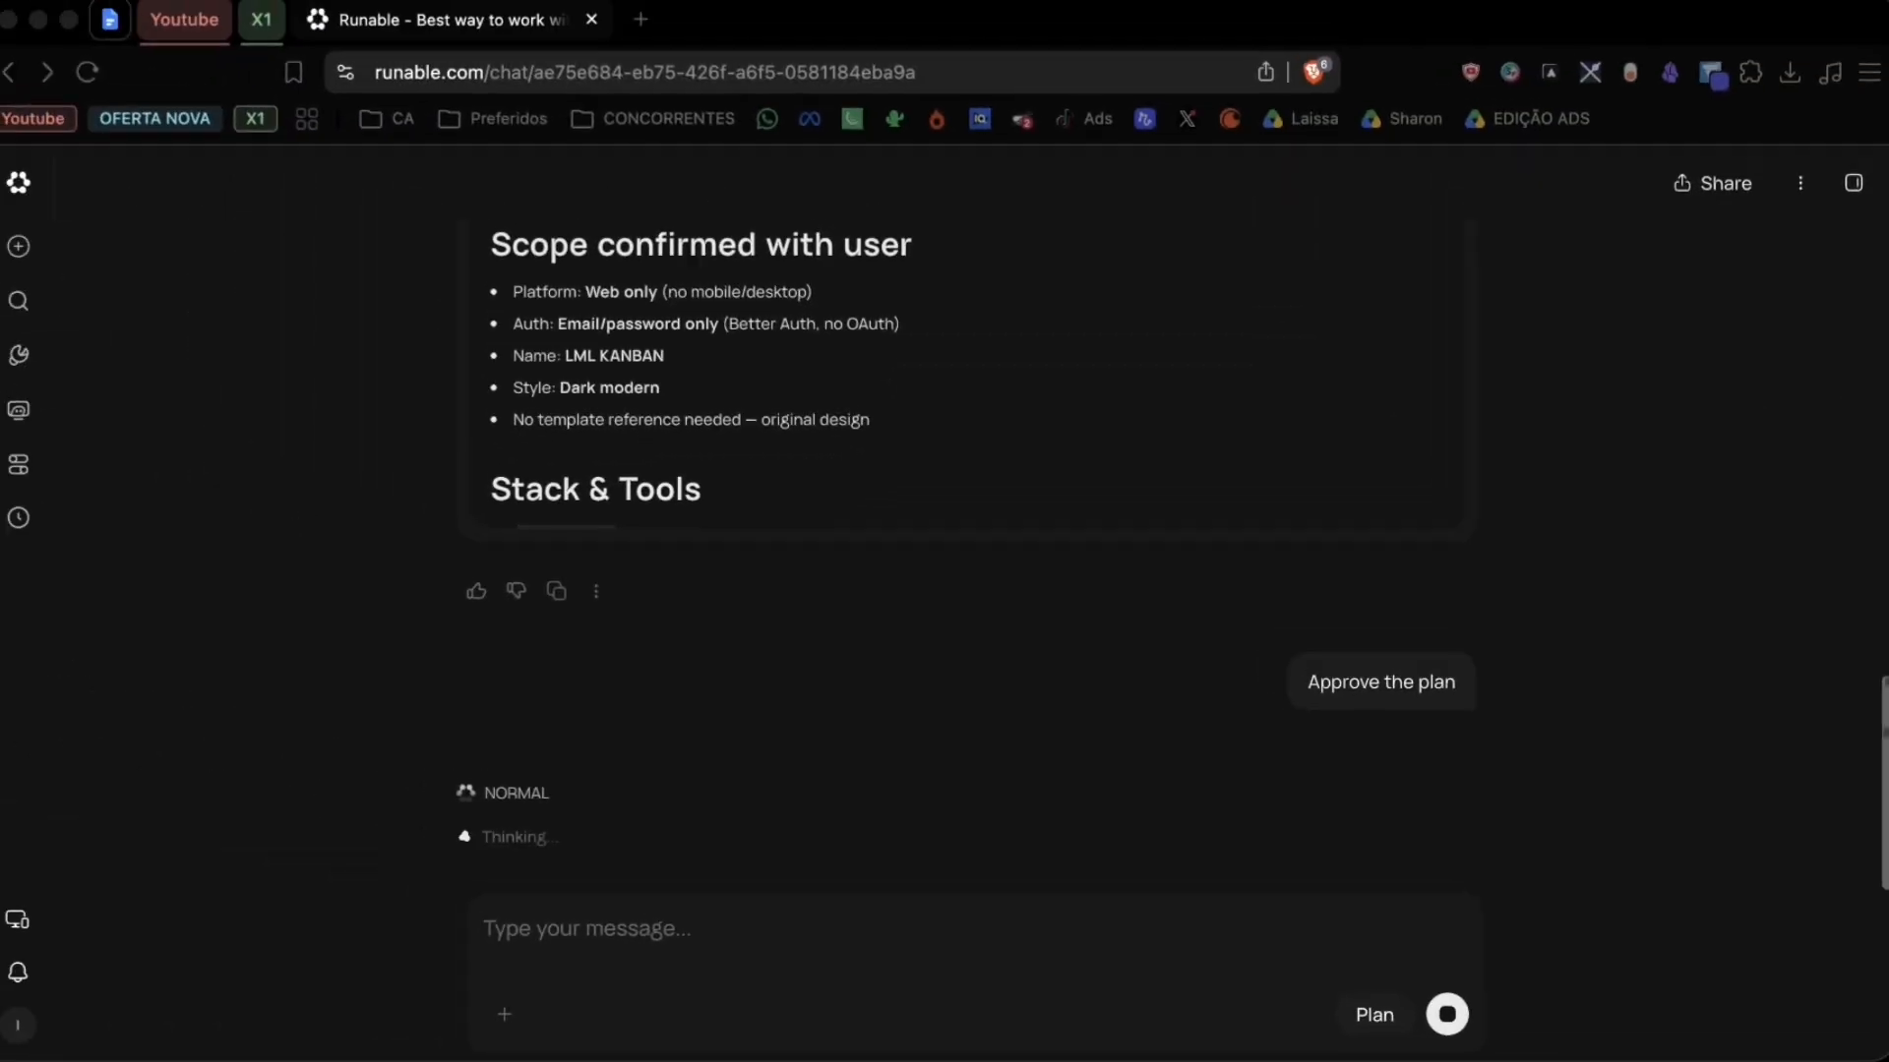
Step: Review the generated build plan and open the finished app's live preview
{"action": "scroll", "coordinate": [926, 531], "scroll_direction": "down", "scroll_amount": 10}
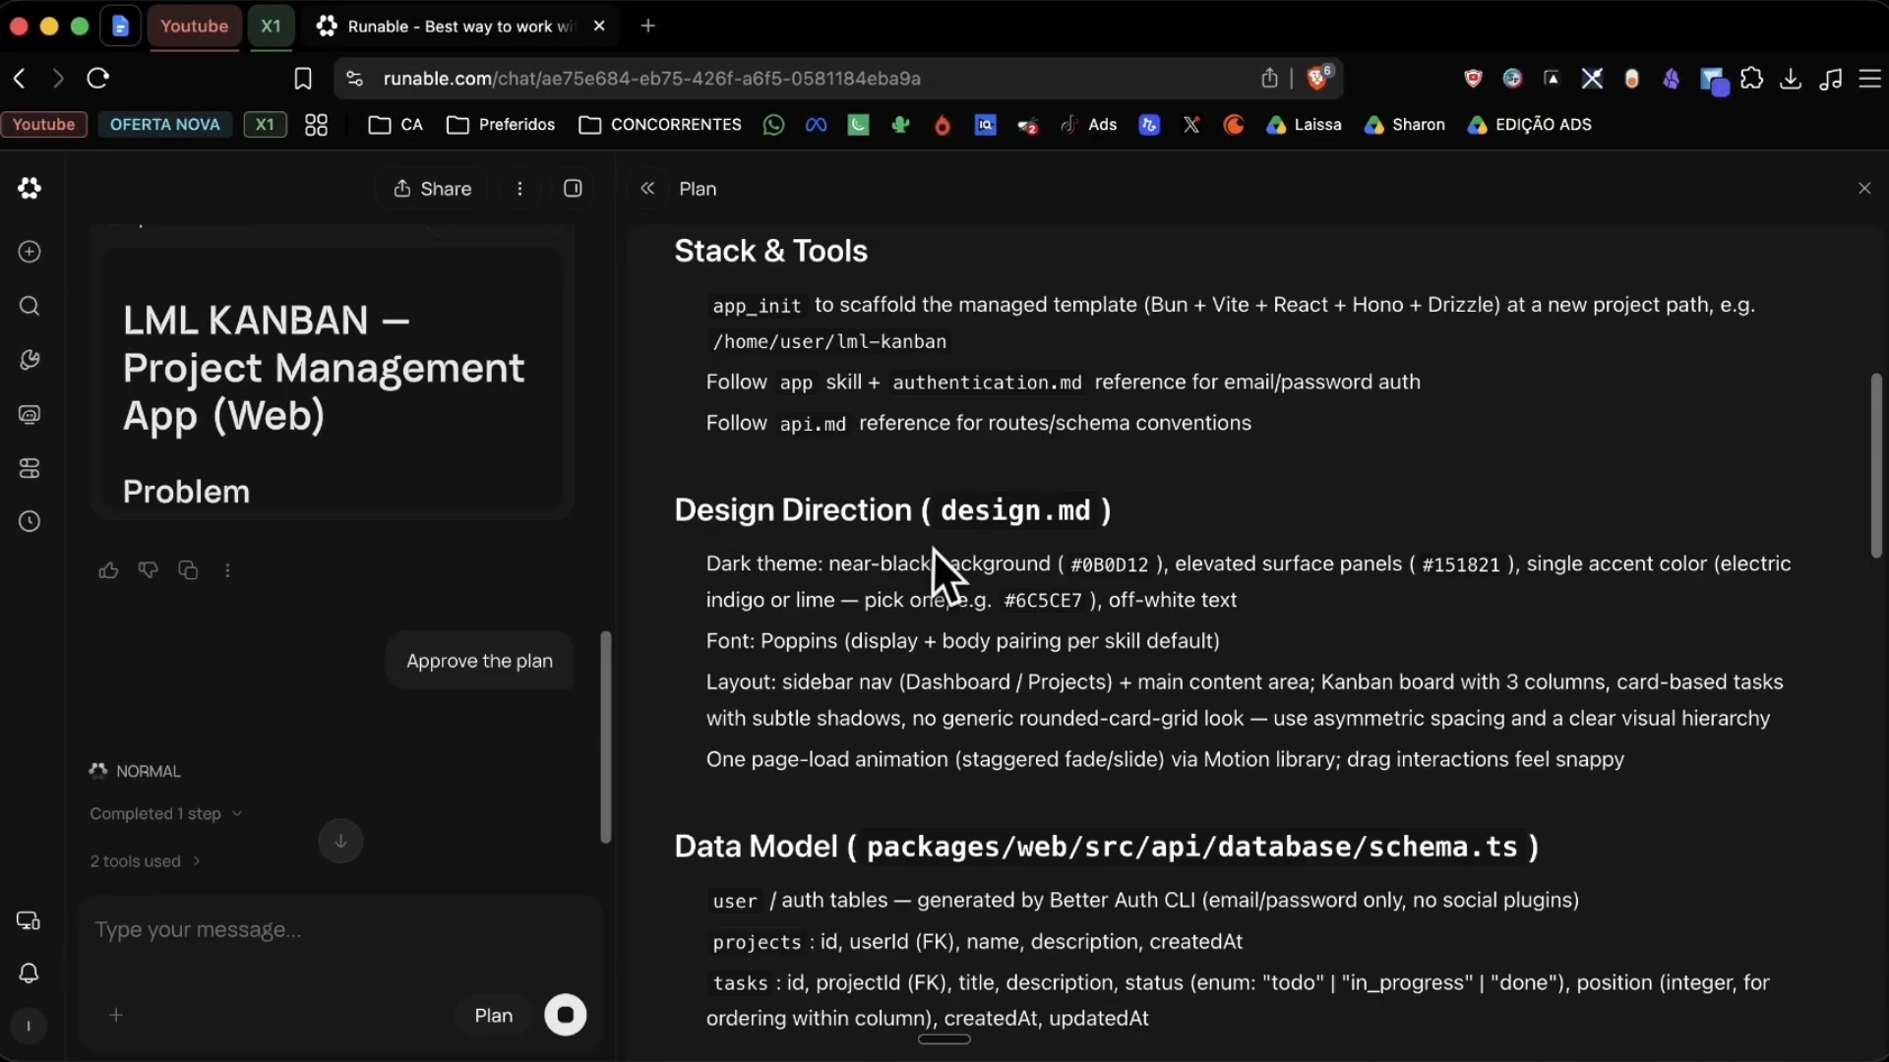
{"action": "scroll", "coordinate": [930, 547], "scroll_direction": "down", "scroll_amount": 15}
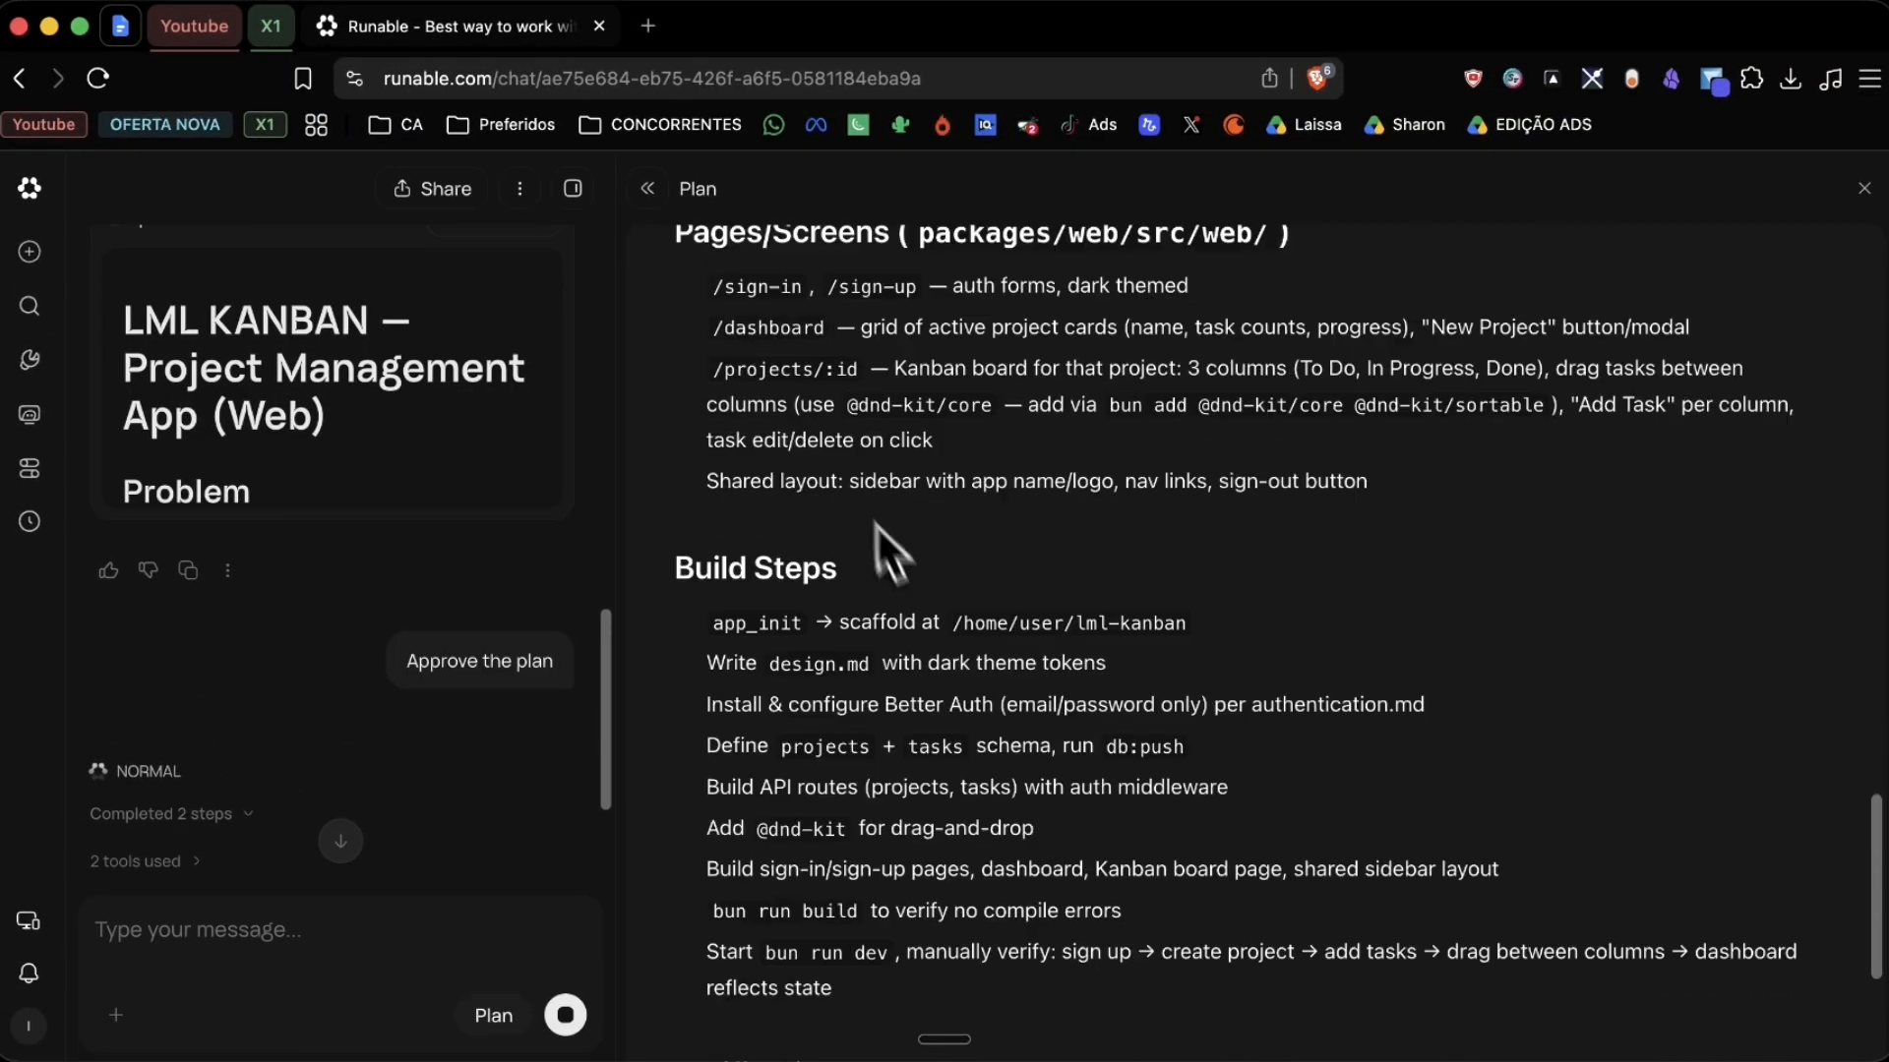
{"action": "scroll", "coordinate": [846, 588], "scroll_direction": "down", "scroll_amount": 1}
{"action": "scroll", "coordinate": [885, 708], "scroll_direction": "up", "scroll_amount": 20}
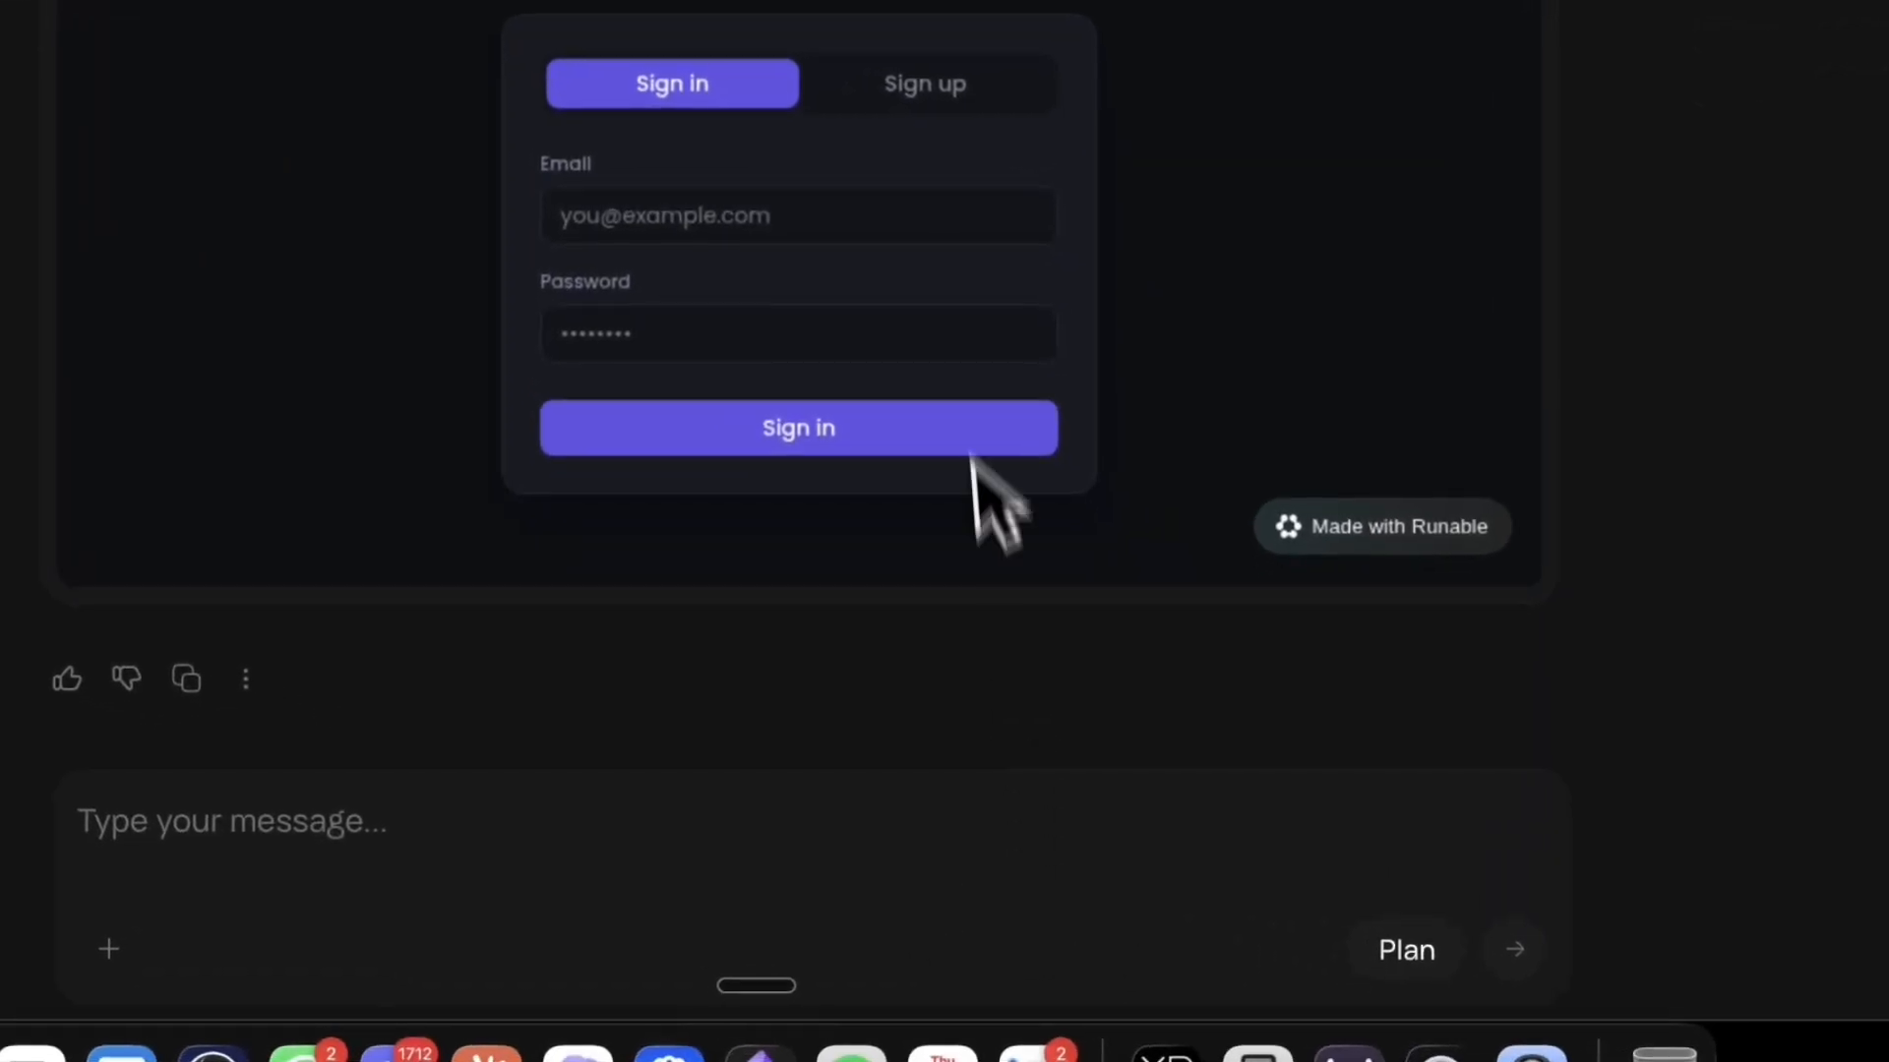
{"action": "left_click", "coordinate": [830, 187]}
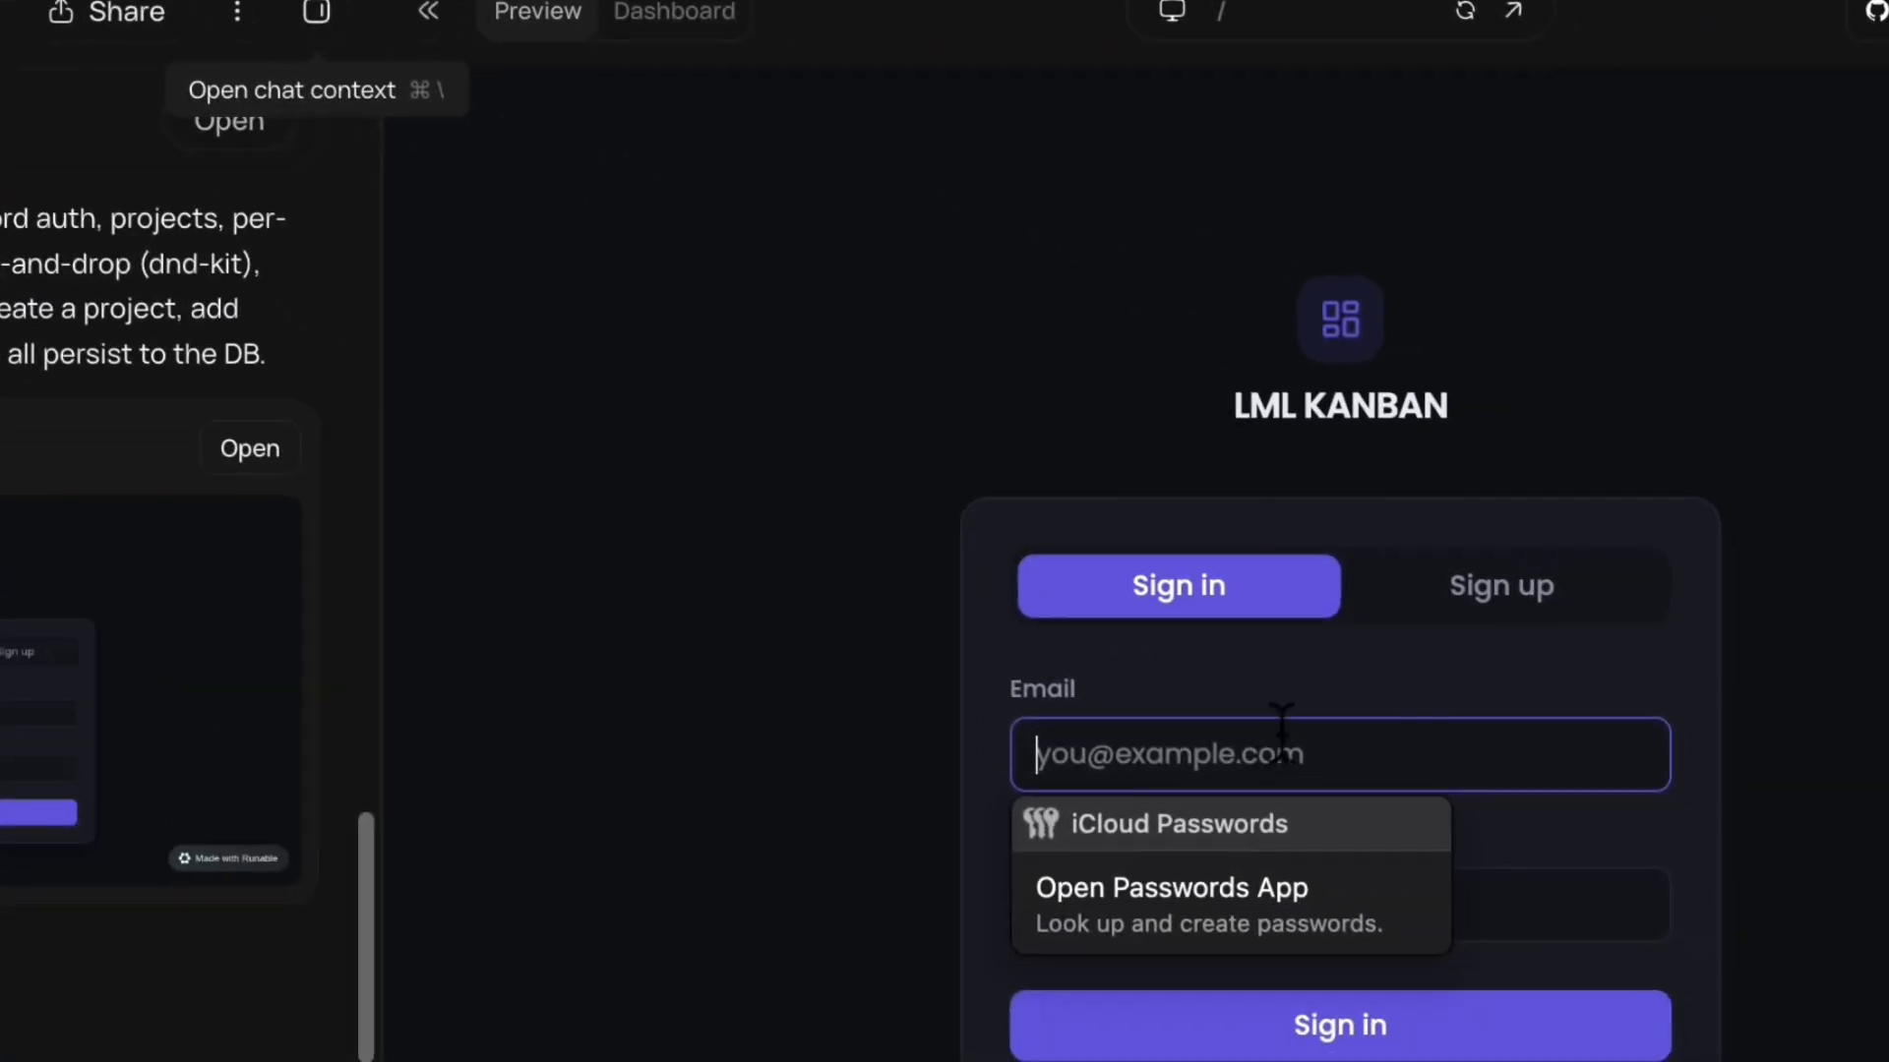
Step: Sign up in the app with the name Learn Mode Lab and a test e-mail address
{"action": "left_click", "coordinate": [1421, 598]}
{"action": "left_click", "coordinate": [885, 679]}
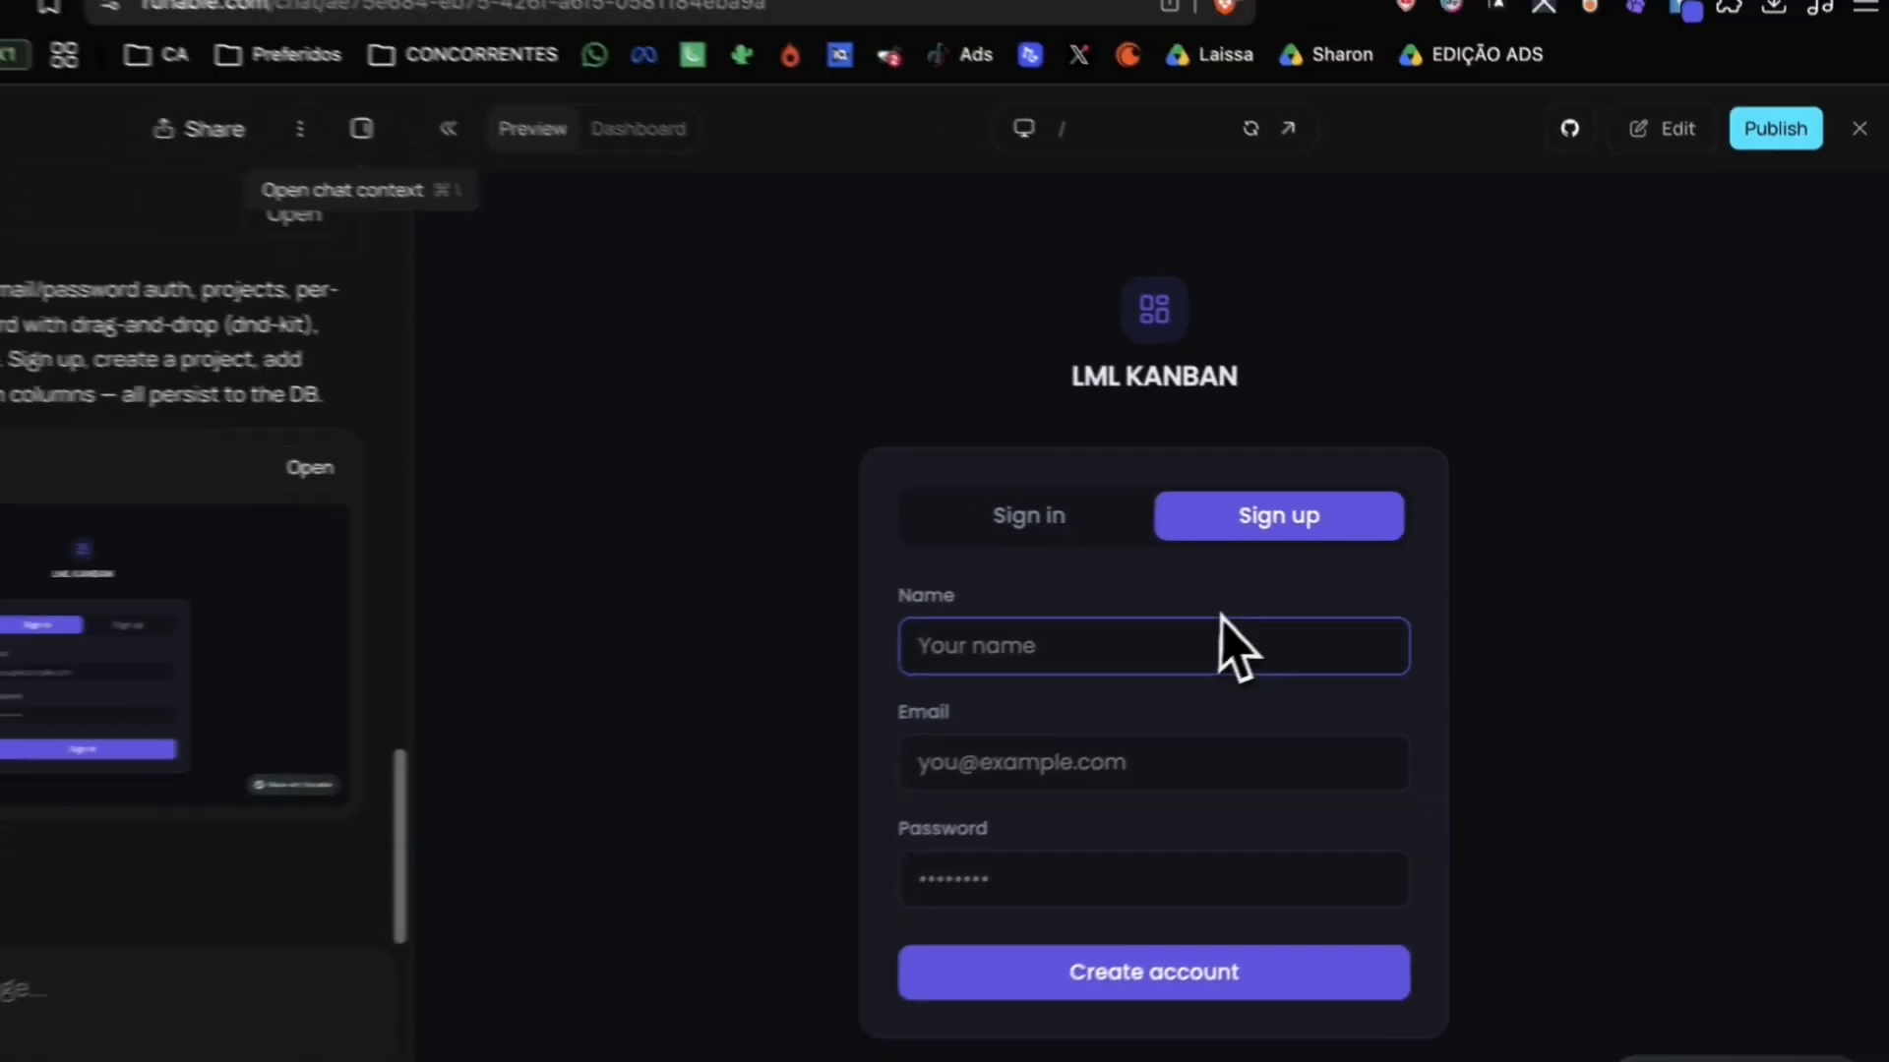
{"action": "type", "text": "Learn Mode Lab"}
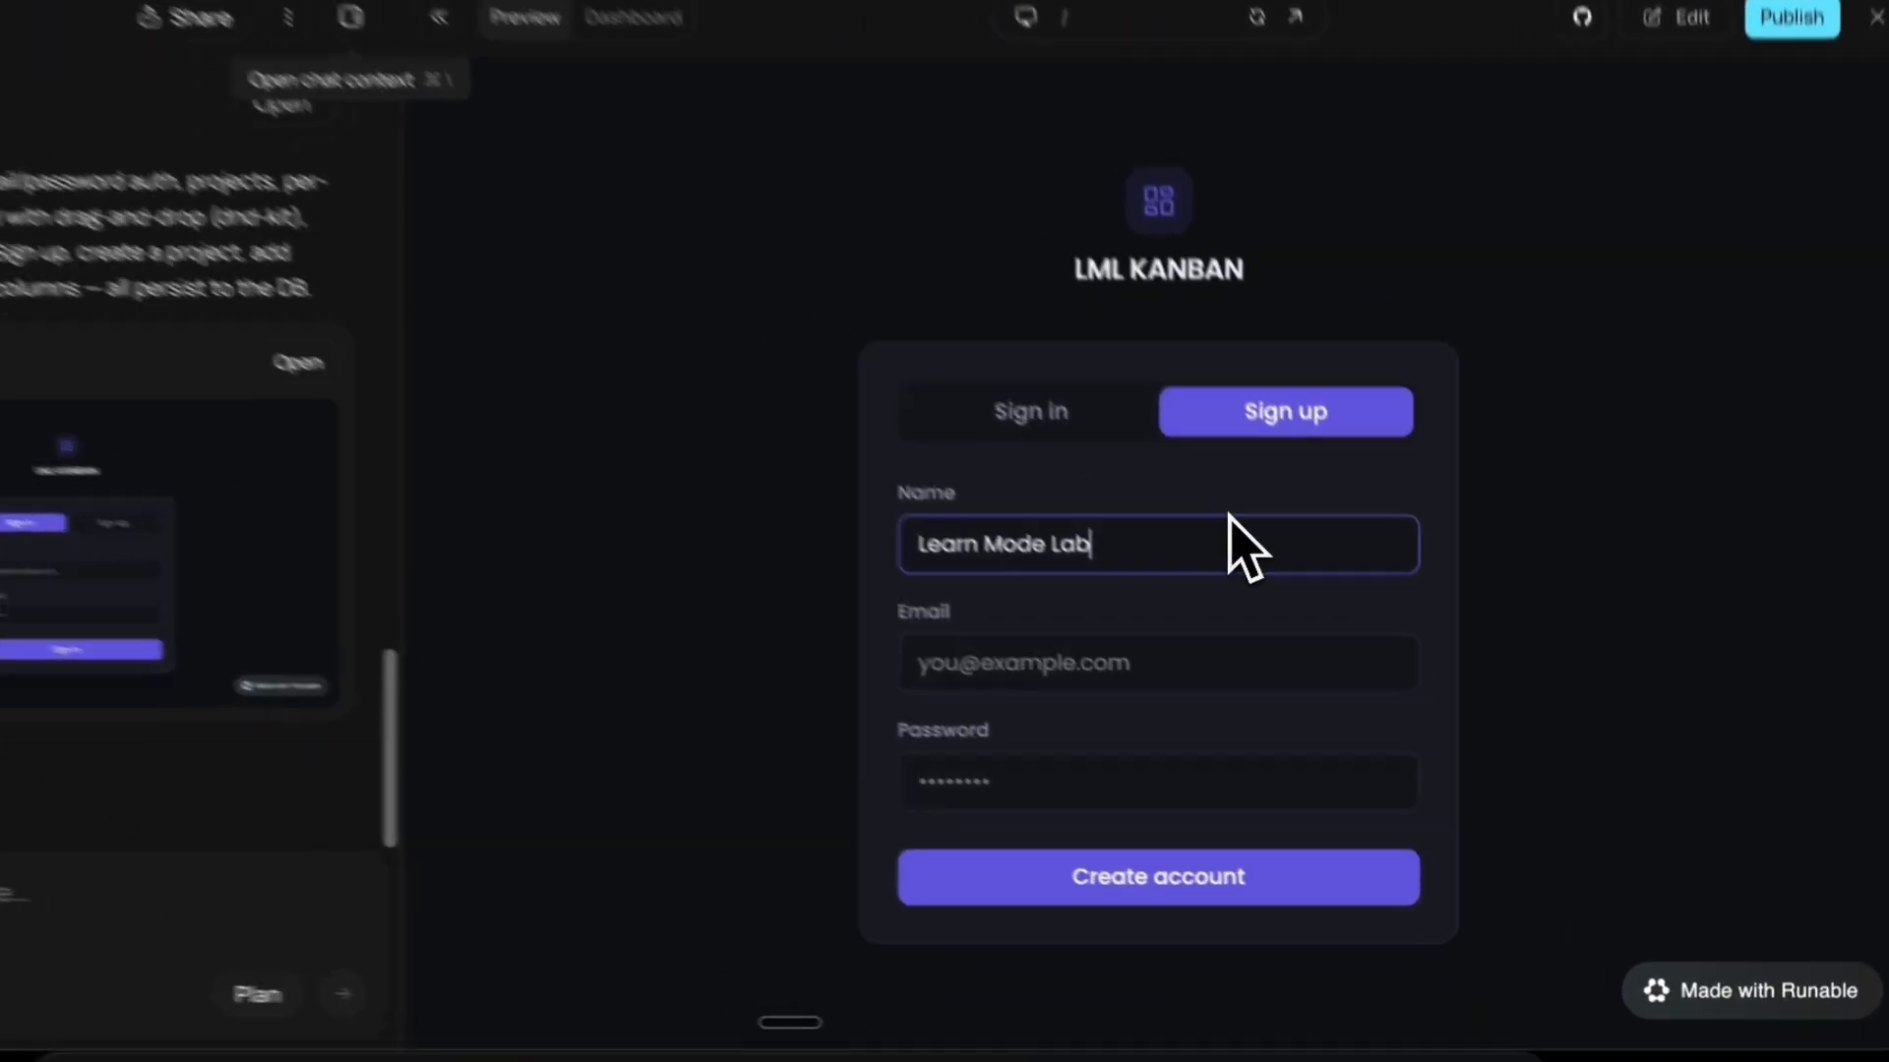
{"action": "left_click", "coordinate": [1129, 663]}
{"action": "type", "text": "test@gmail.com"}
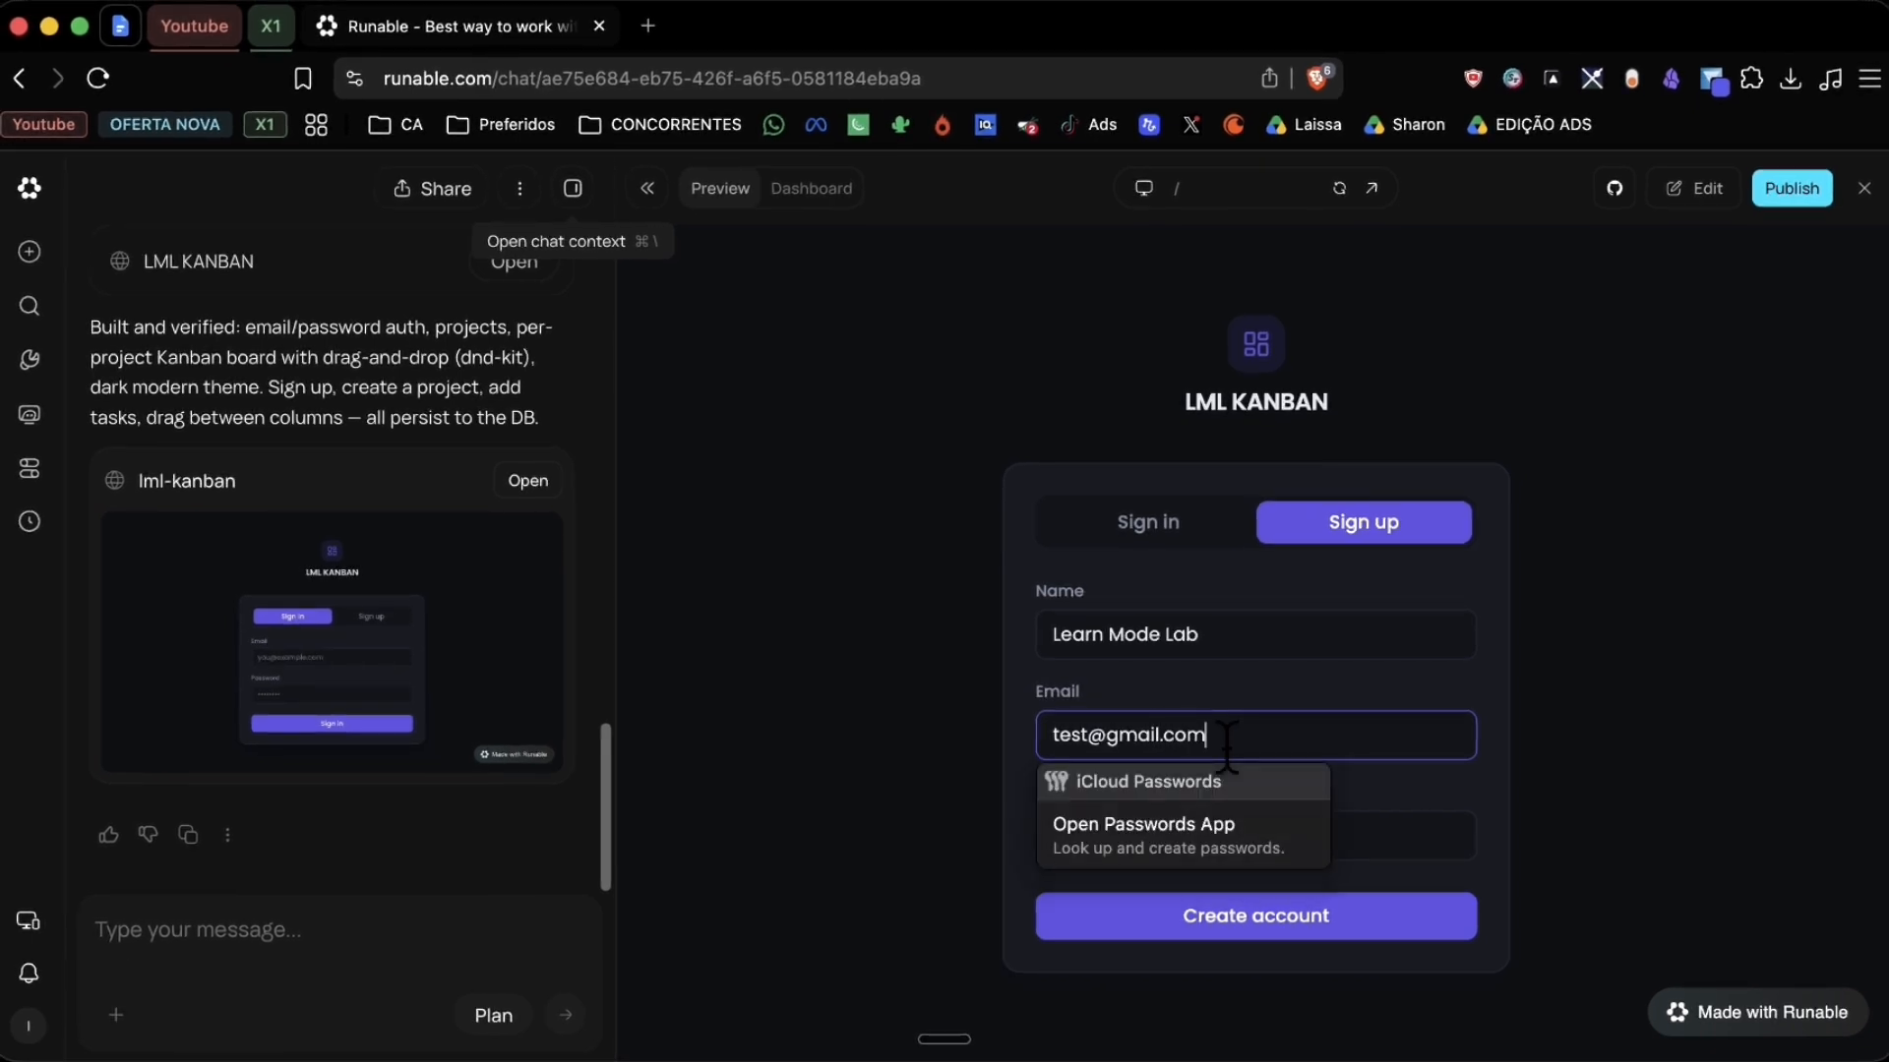
{"action": "key", "text": "Tab"}
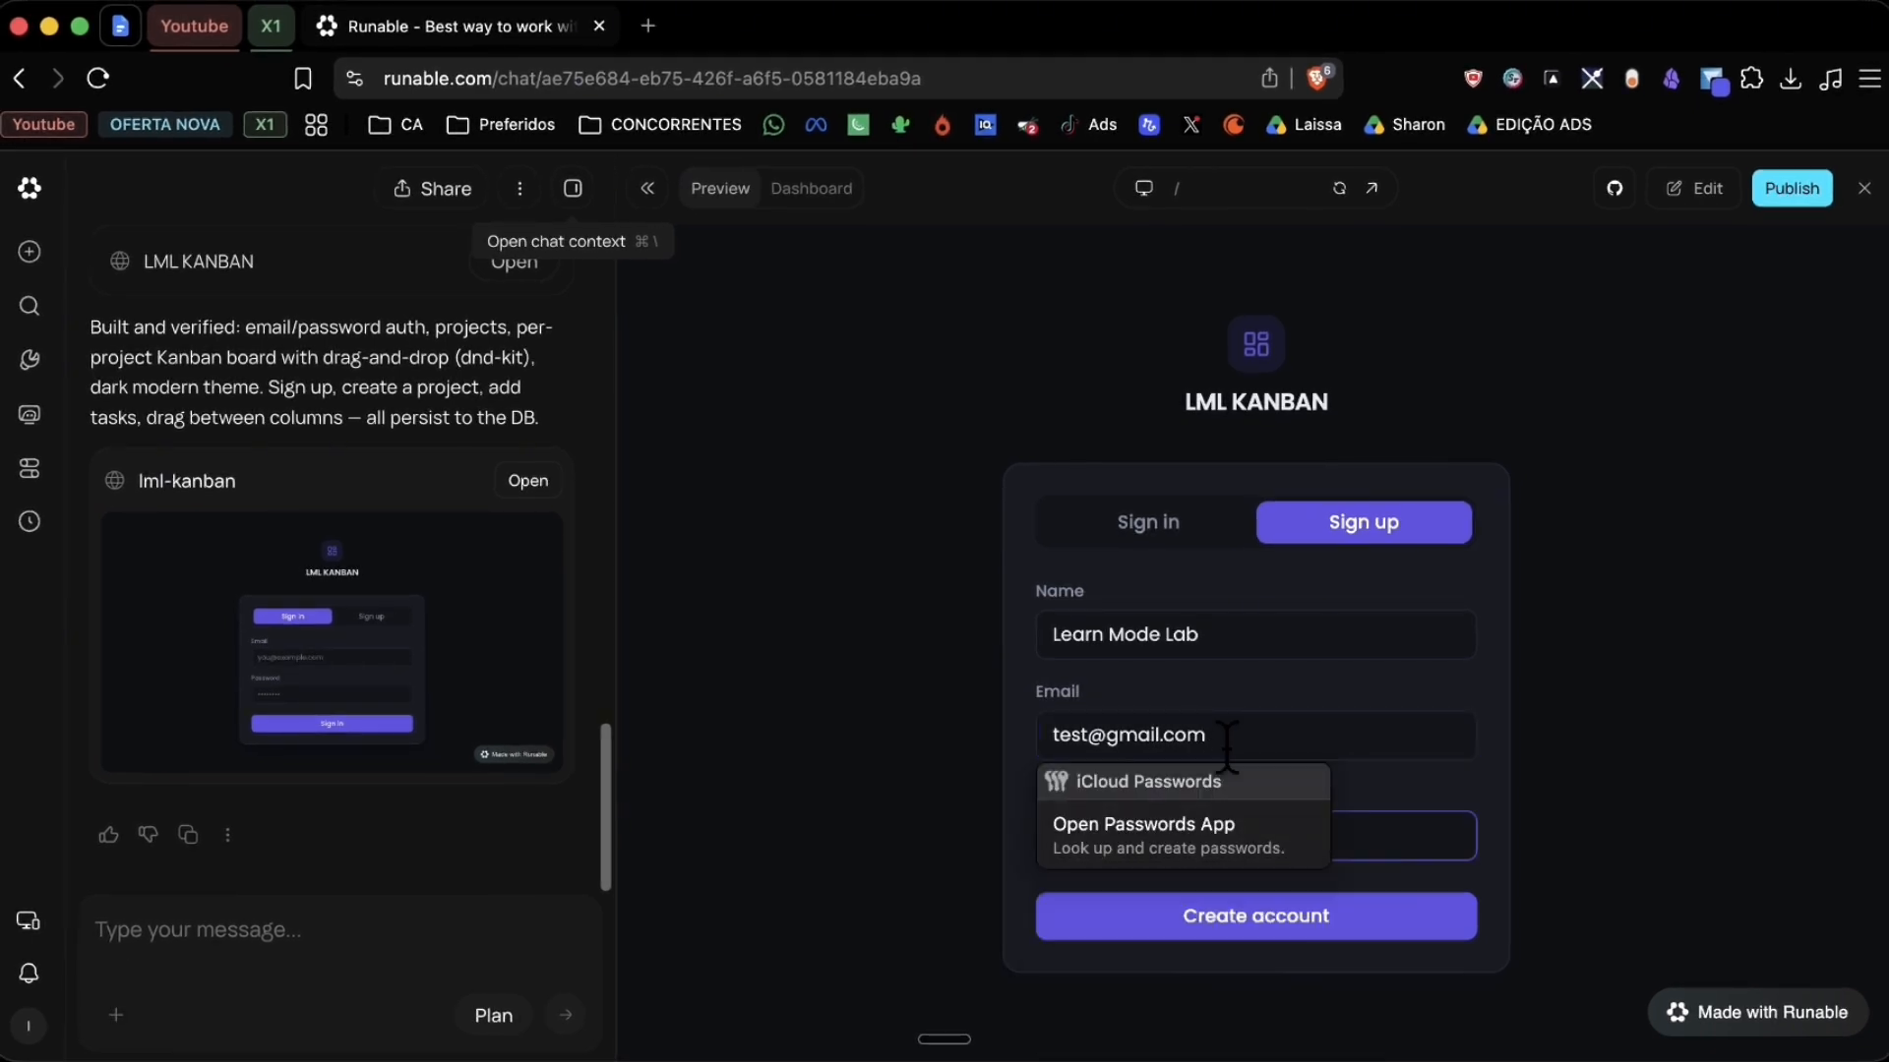
{"action": "key", "text": "Return"}
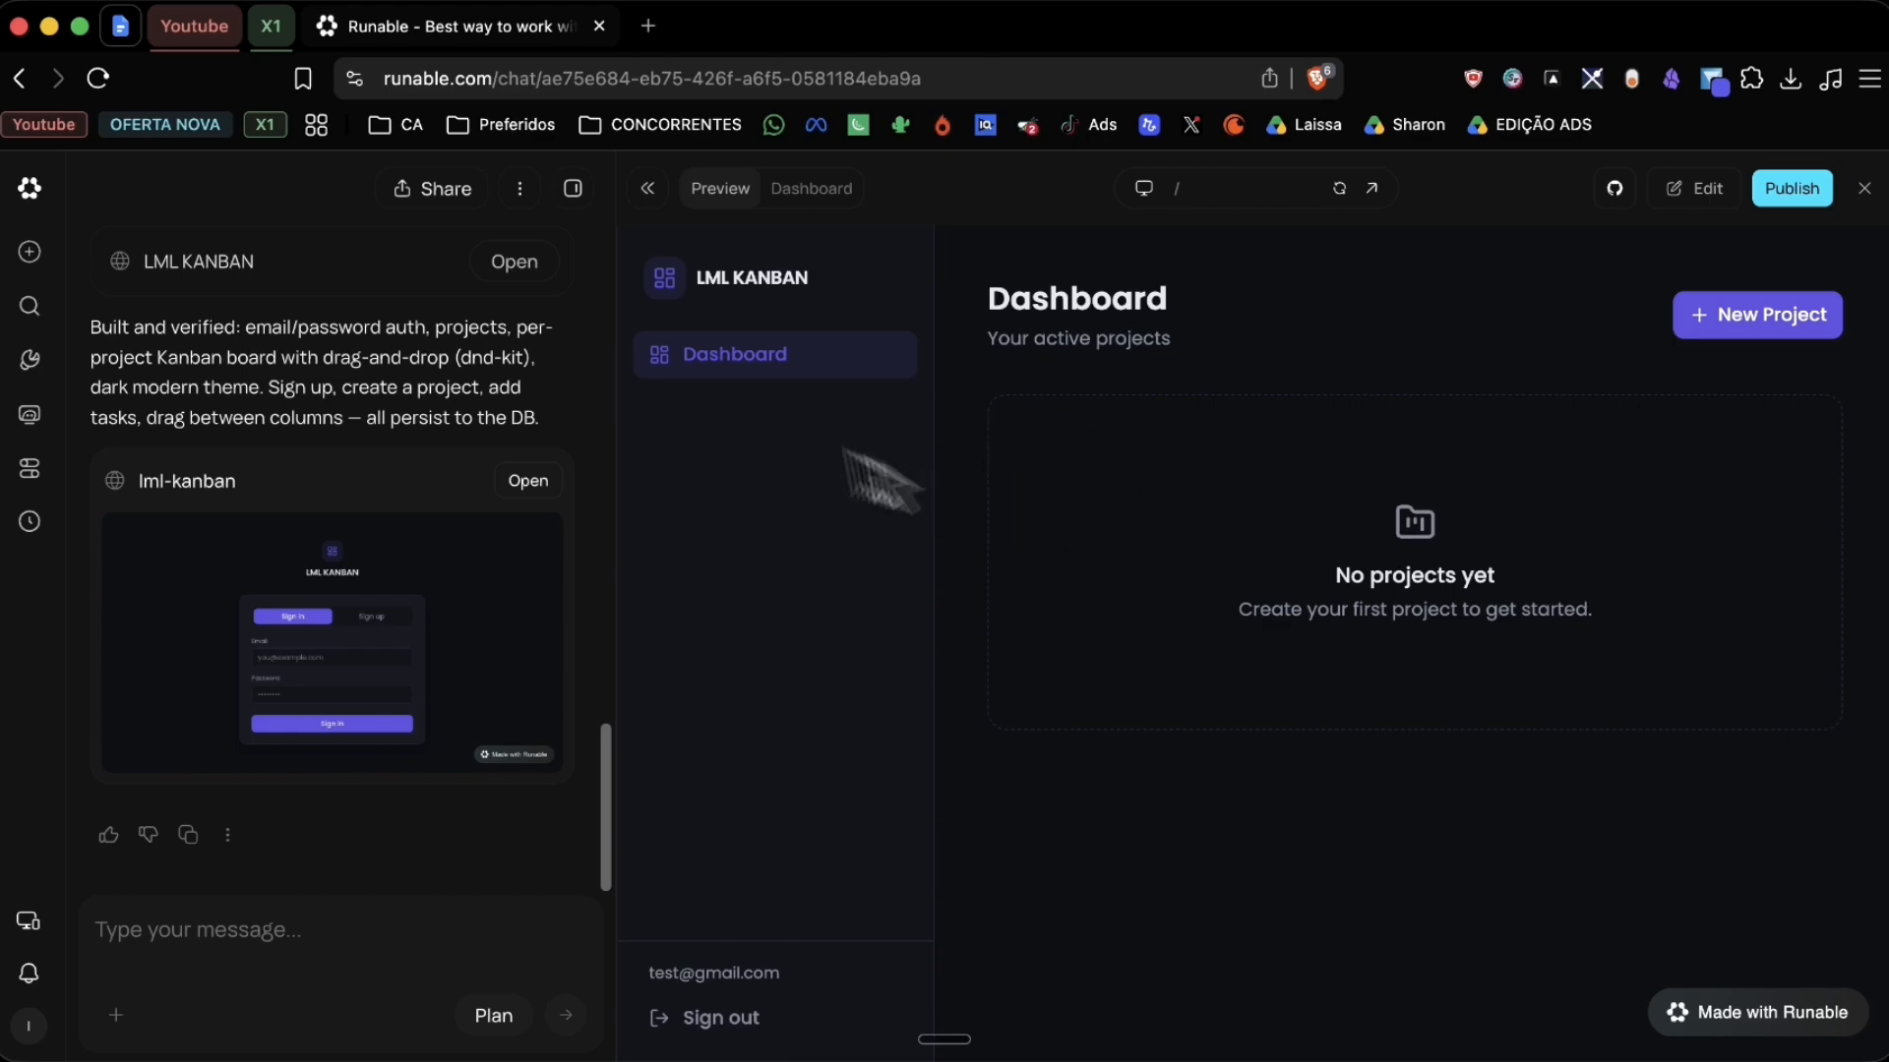
Step: Start a new project and browse the app dashboard's Payments and Secrets sections
{"action": "left_click", "coordinate": [1760, 326]}
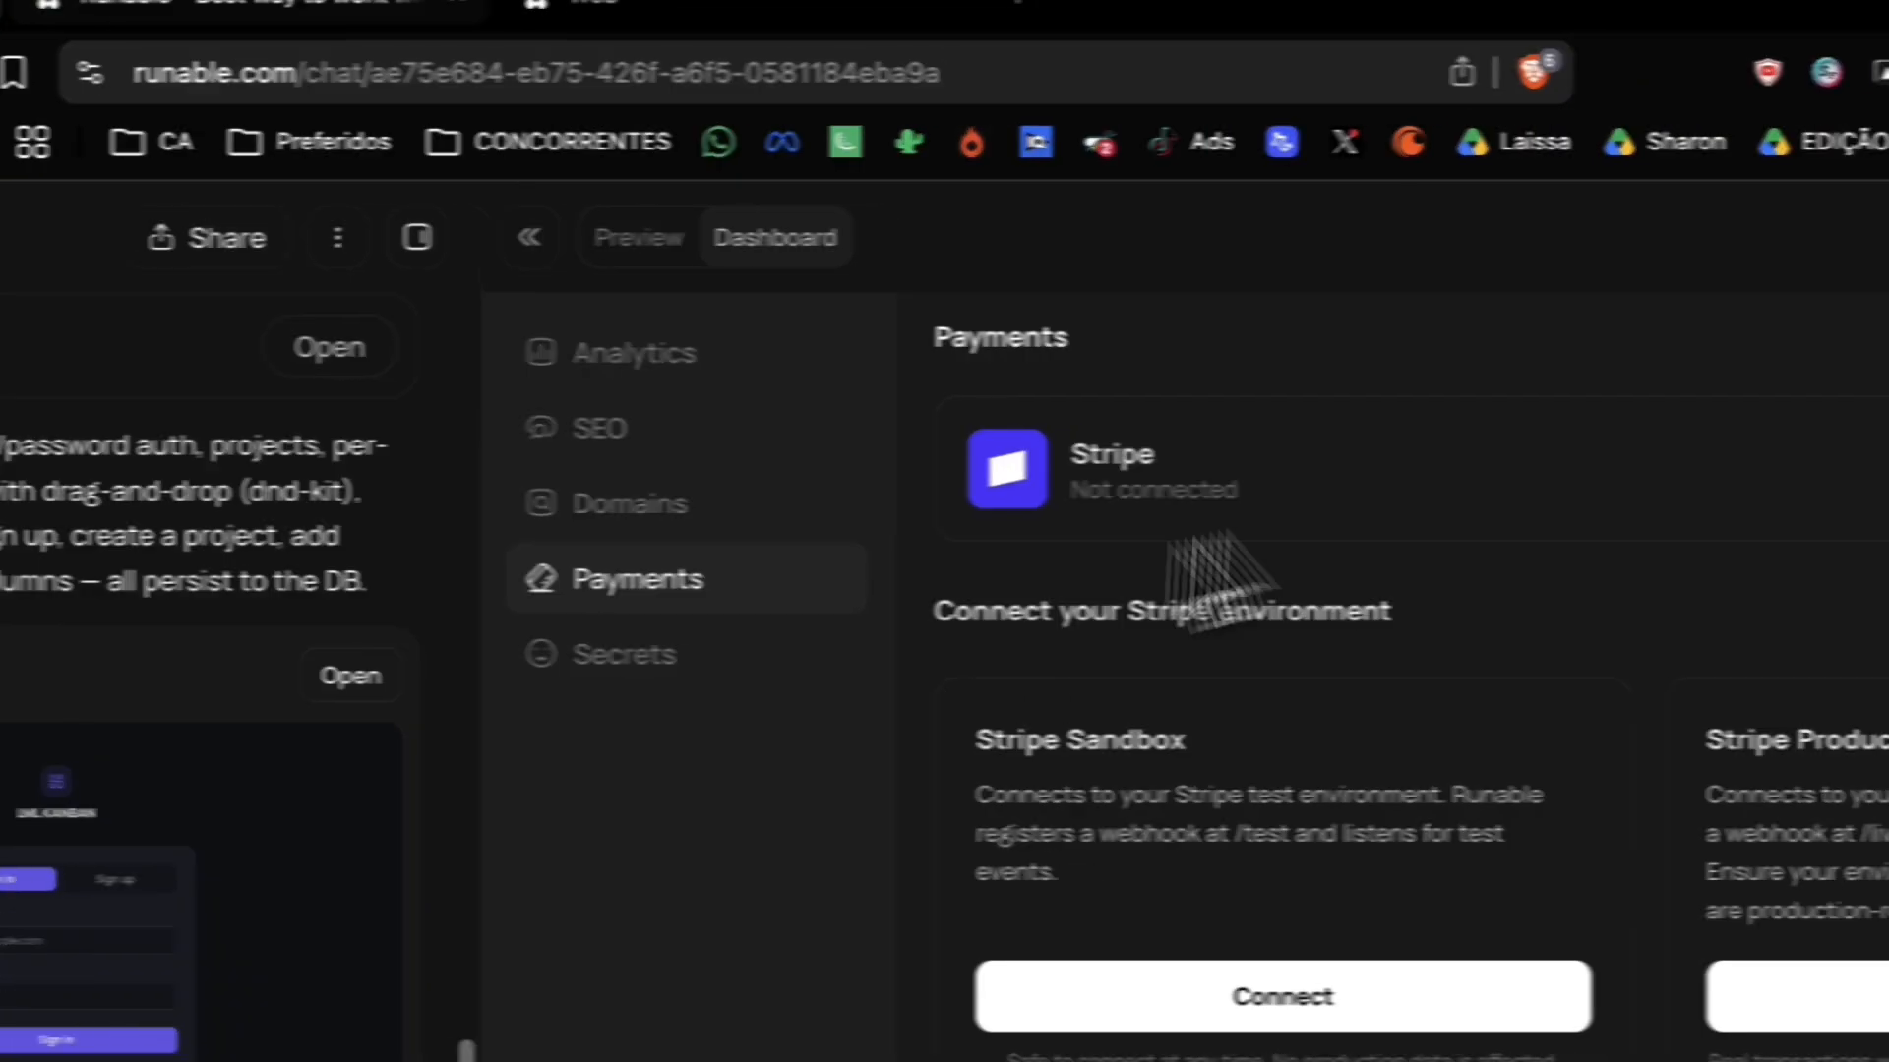
{"action": "left_click_drag", "start_coordinate": [666, 454], "coordinate": [983, 561]}
{"action": "left_click", "coordinate": [727, 467]}
{"action": "left_click", "coordinate": [745, 502]}
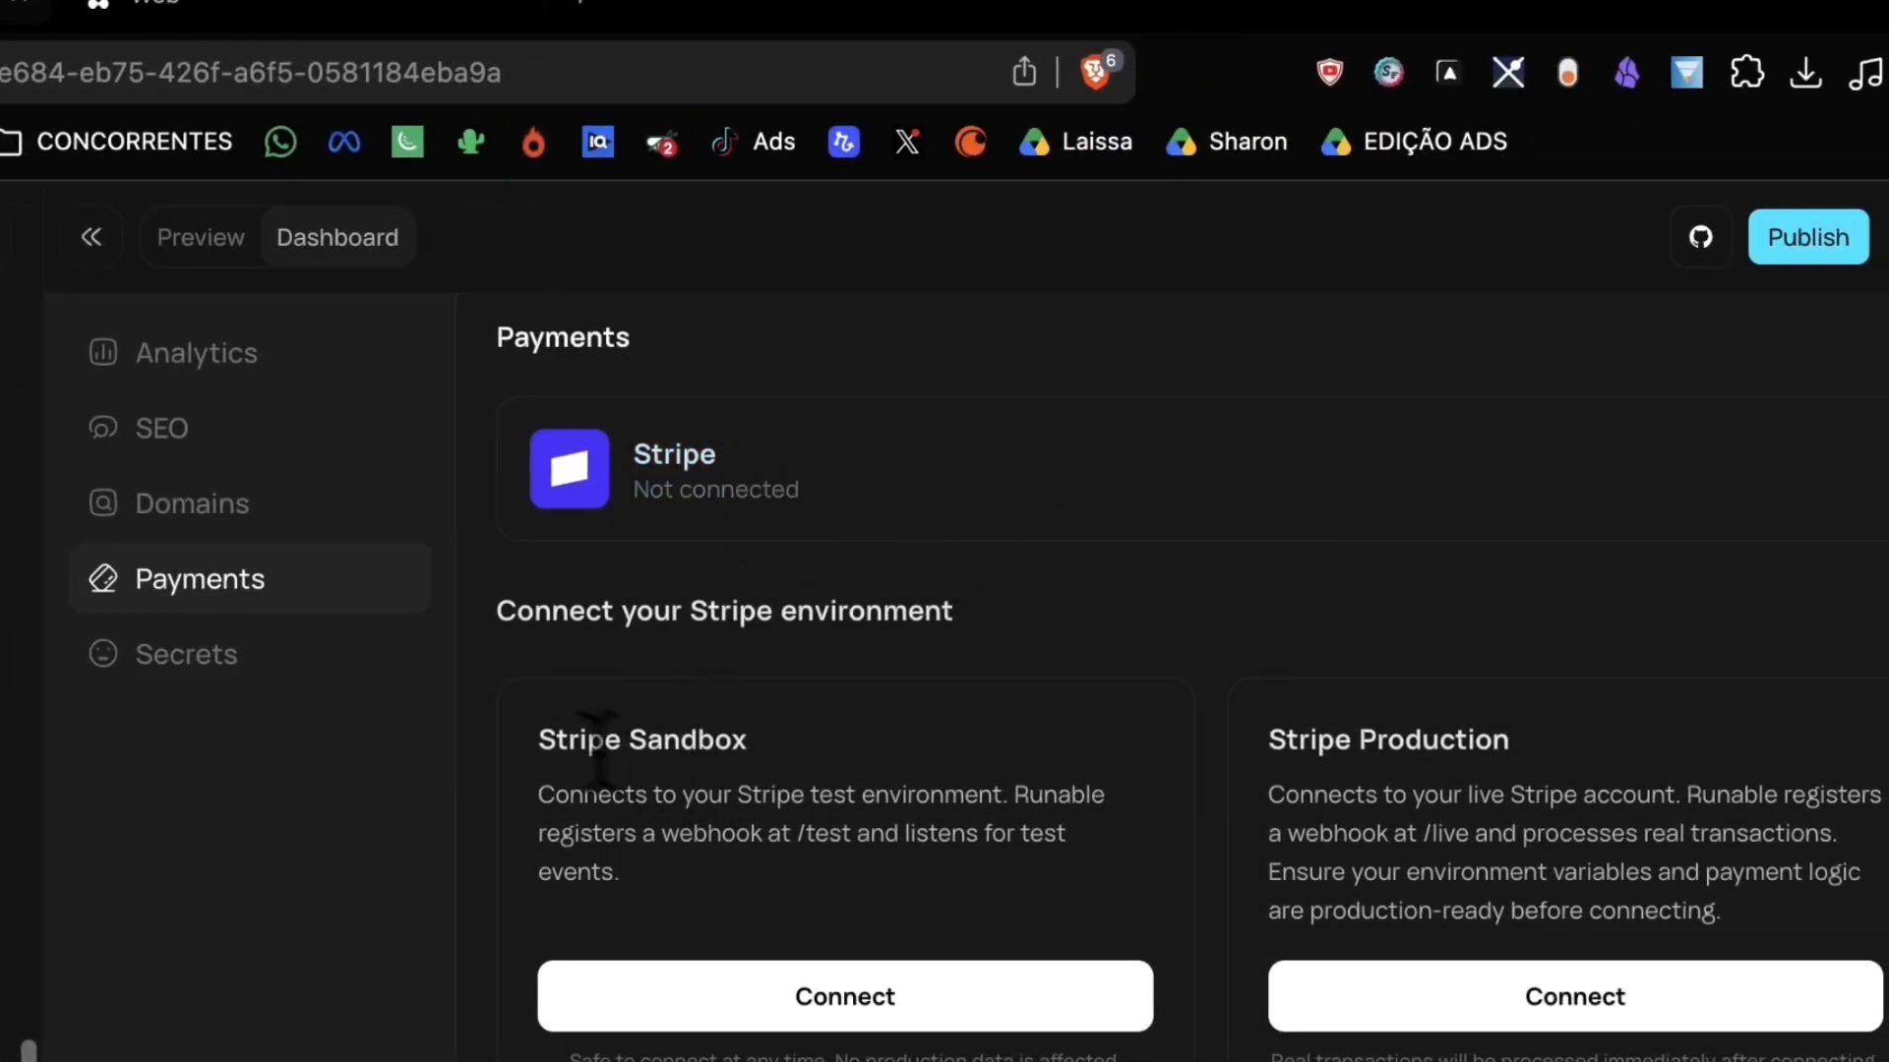
{"action": "left_click_drag", "start_coordinate": [575, 748], "coordinate": [1662, 909]}
{"action": "left_click", "coordinate": [1760, 891]}
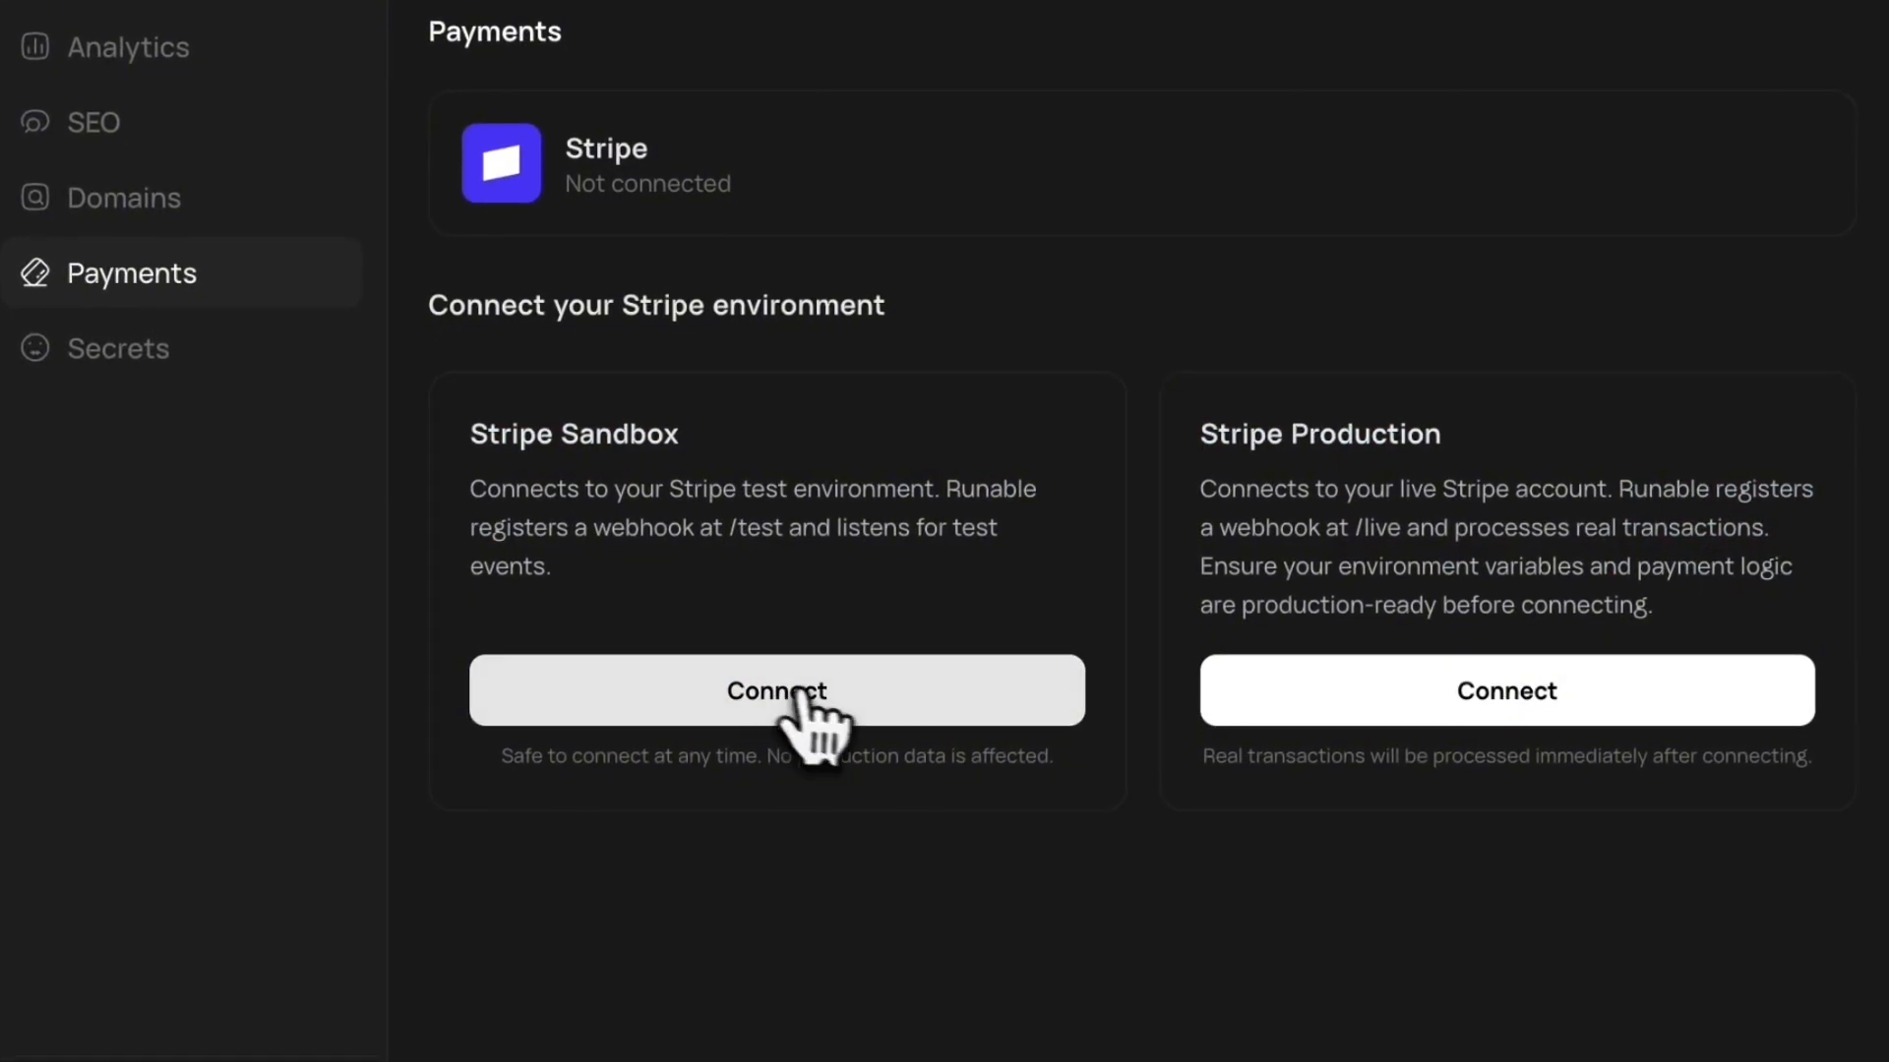
{"action": "left_click", "coordinate": [128, 354]}
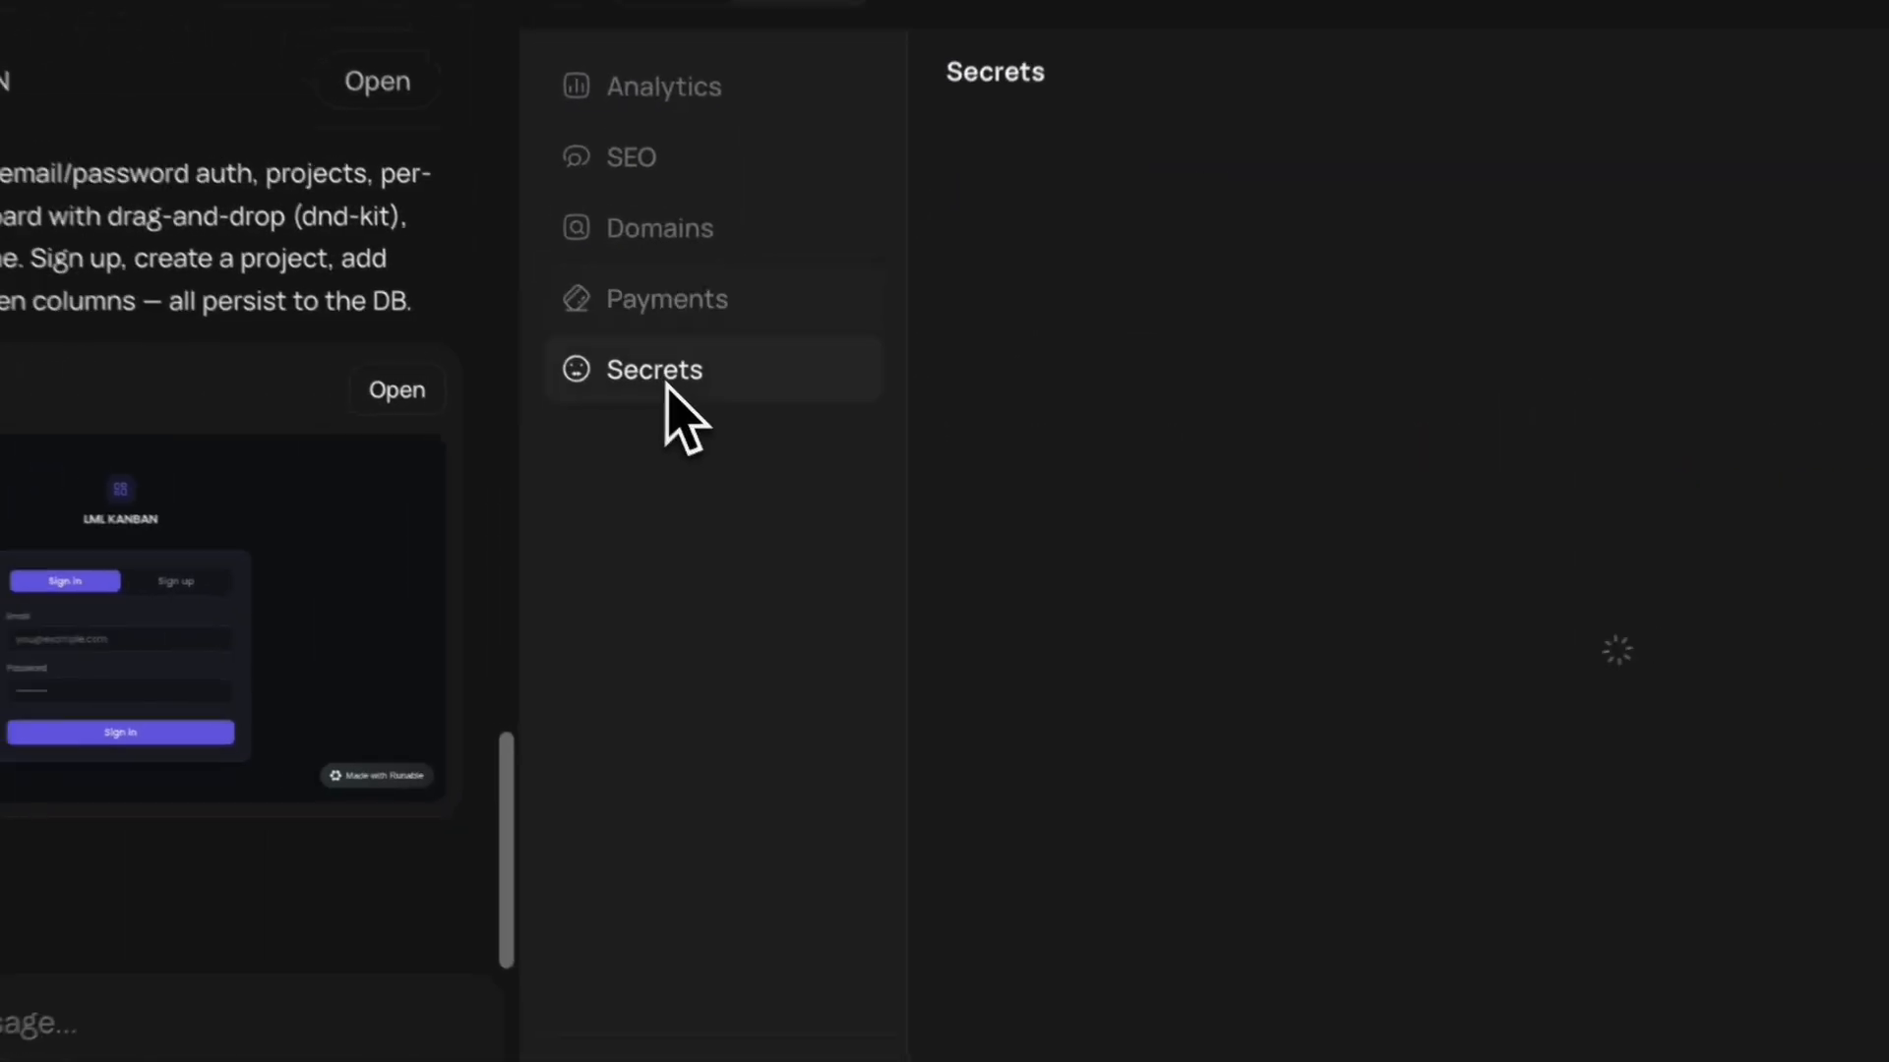
{"action": "scroll", "coordinate": [1136, 560], "scroll_direction": "down", "scroll_amount": 6}
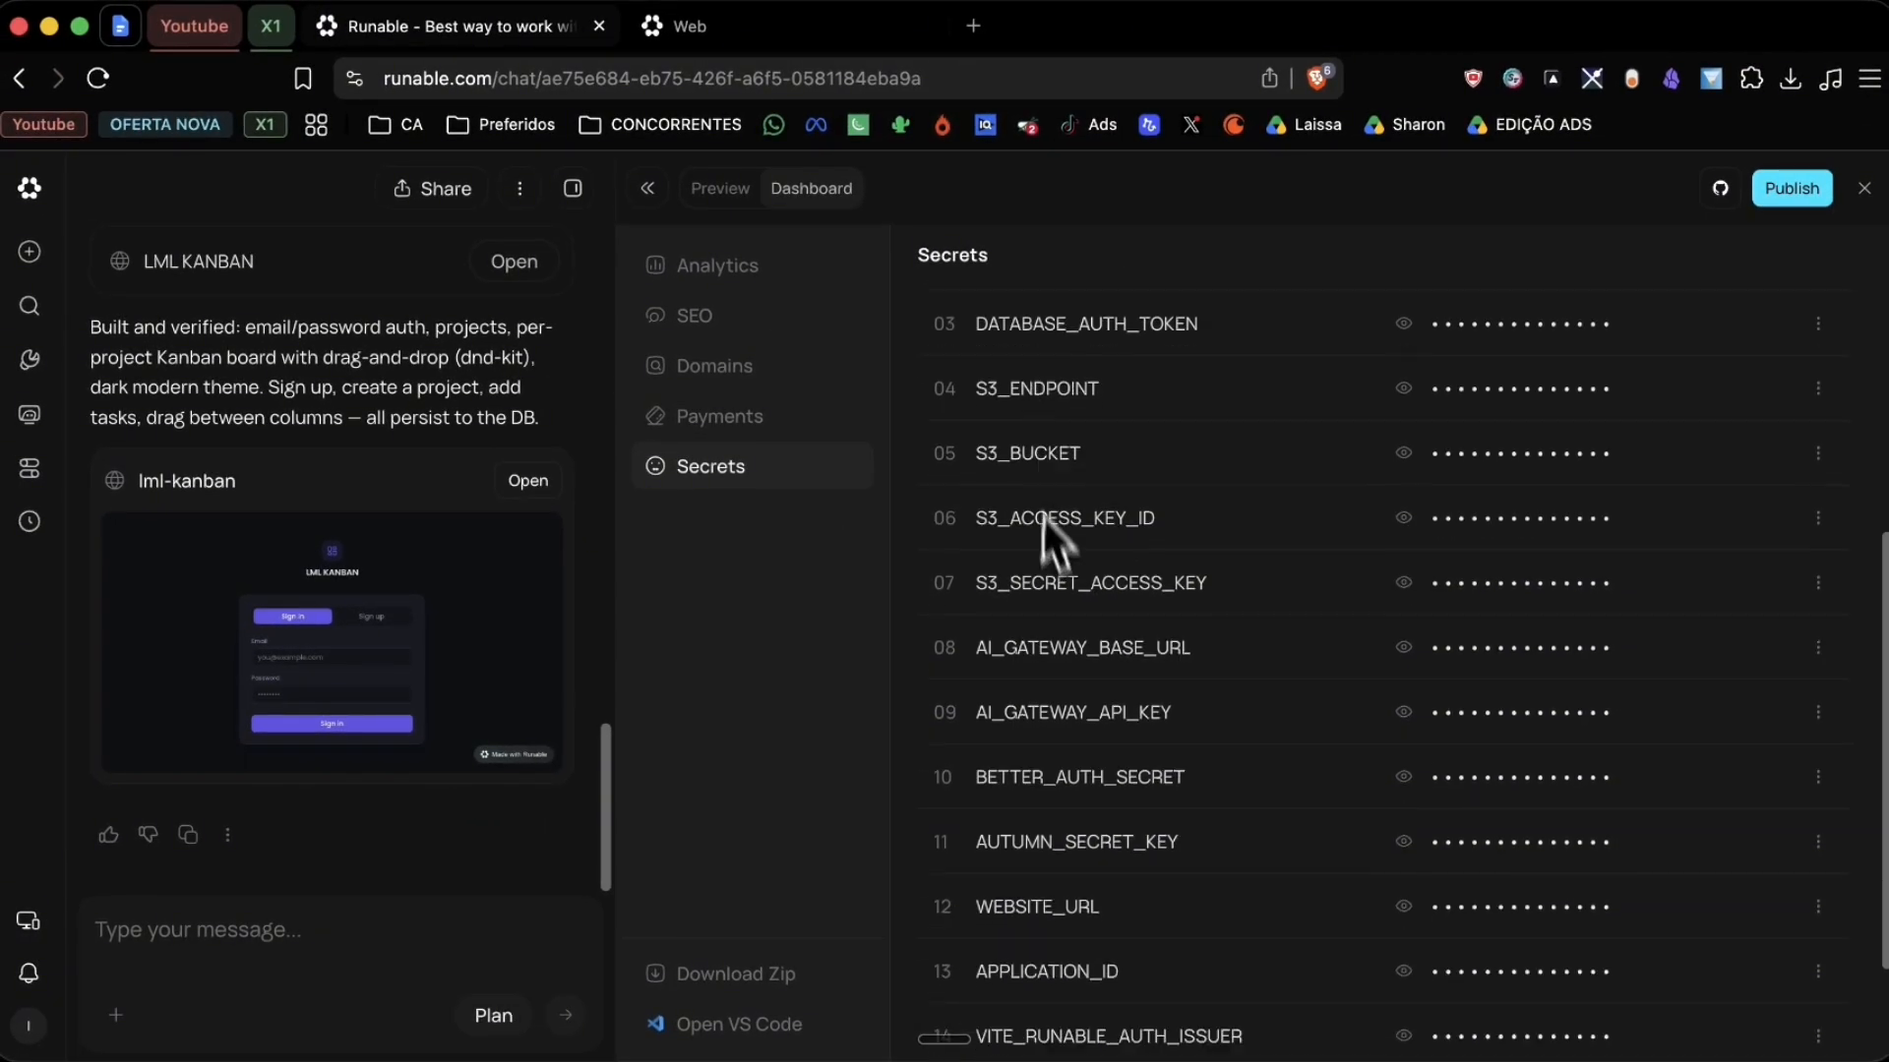
{"action": "scroll", "coordinate": [1053, 690], "scroll_direction": "up", "scroll_amount": 6}
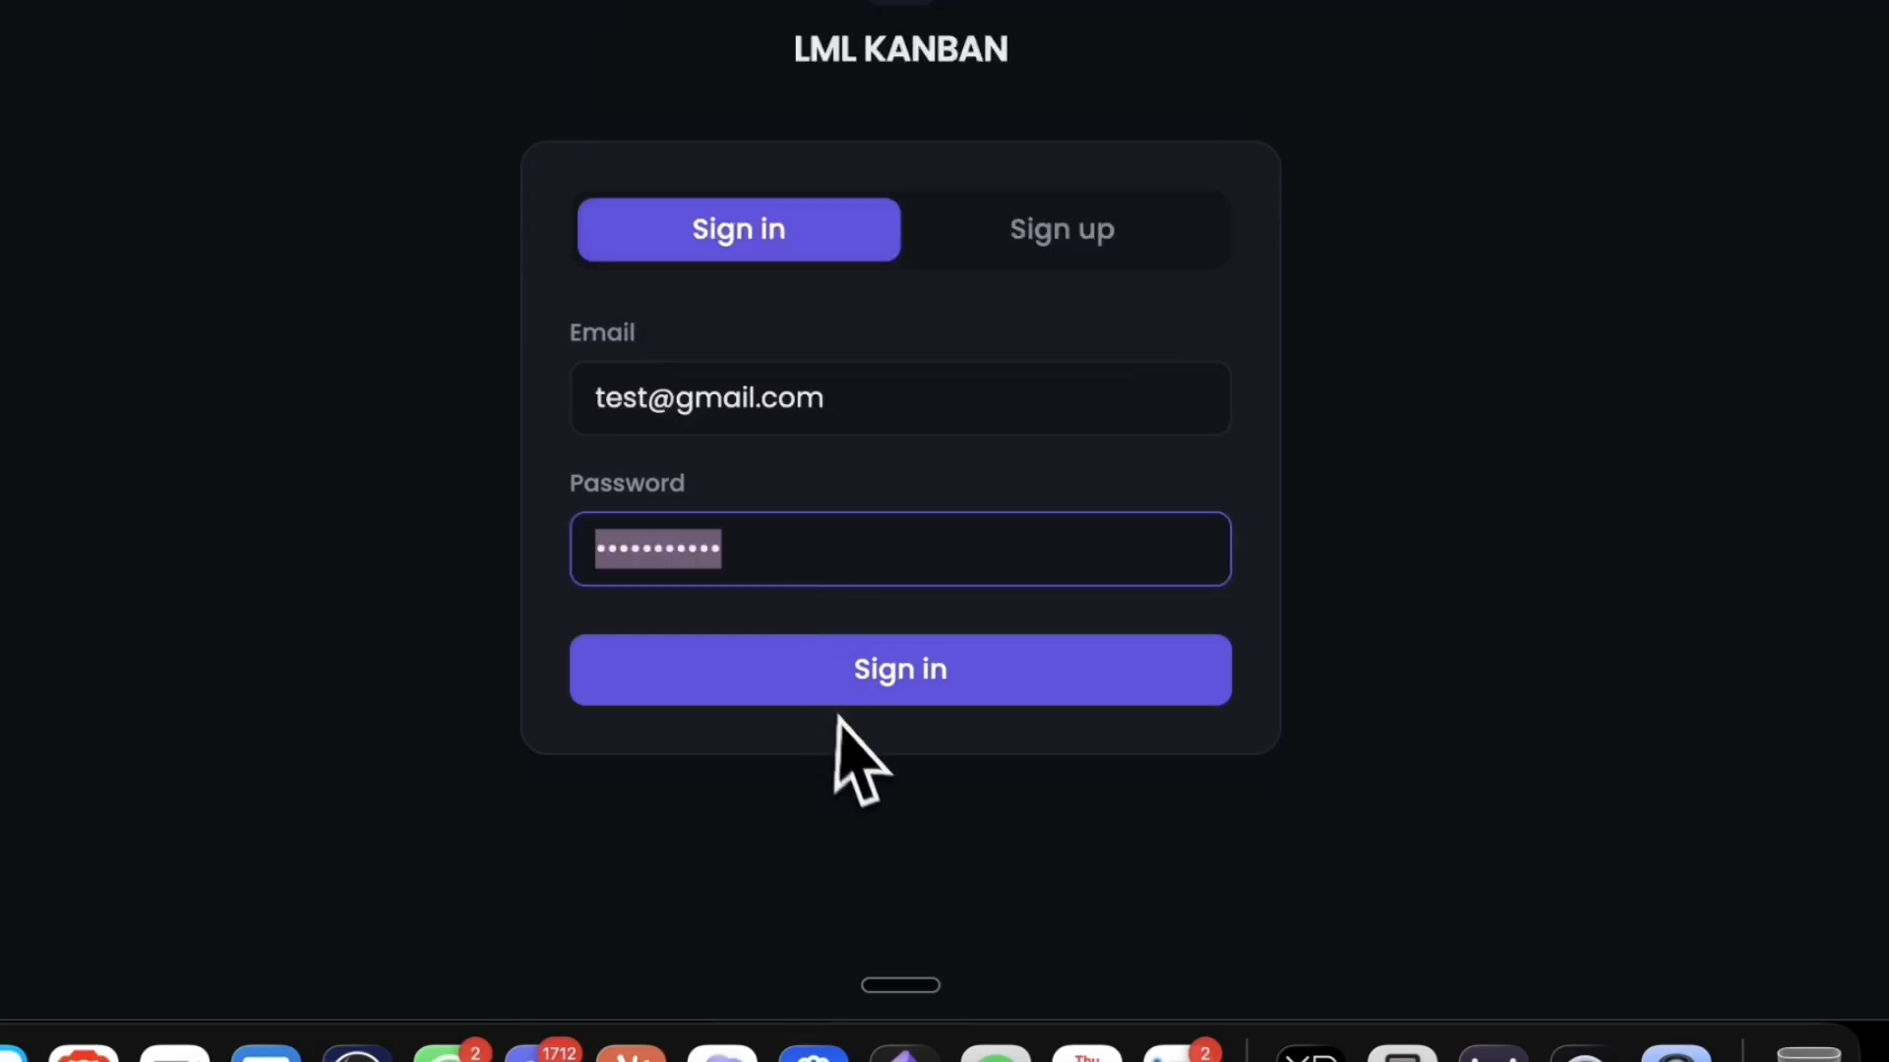
Step: Sign in to the app and open the Runable Video project board
{"action": "left_click", "coordinate": [848, 672]}
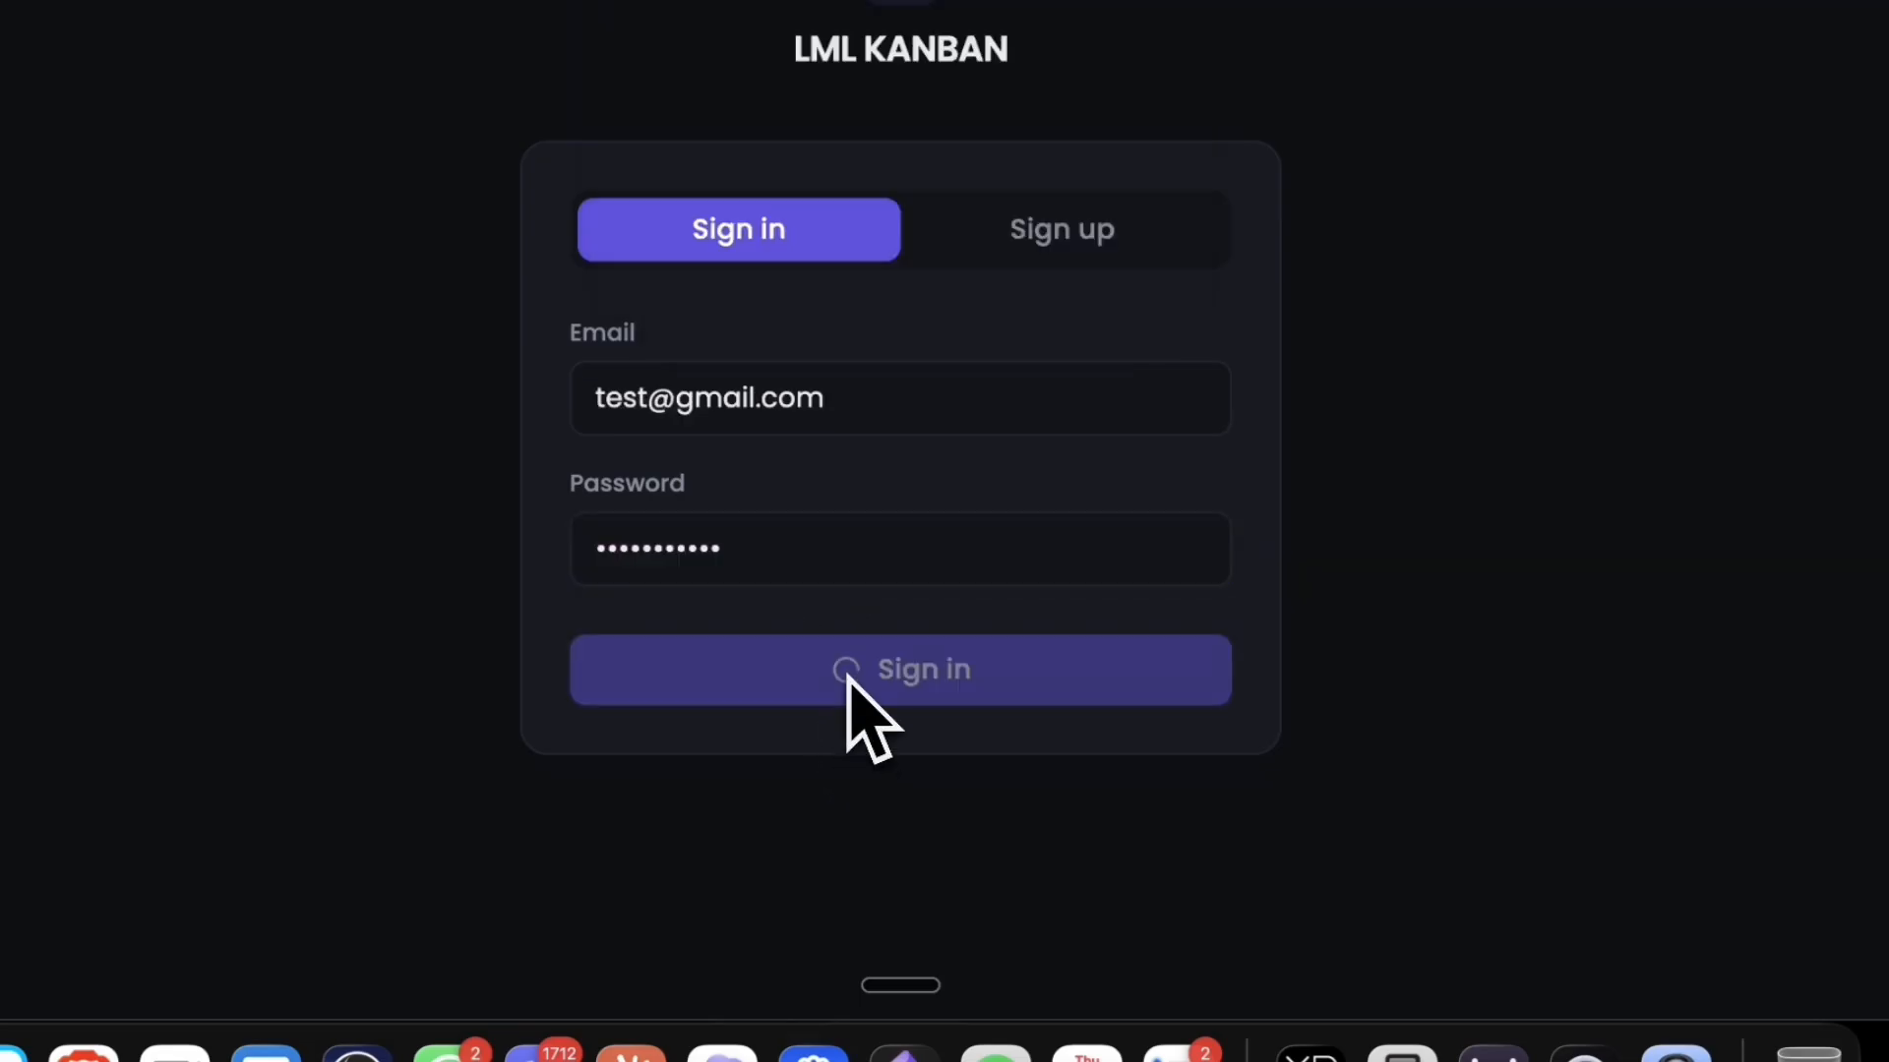
{"action": "left_click", "coordinate": [649, 323]}
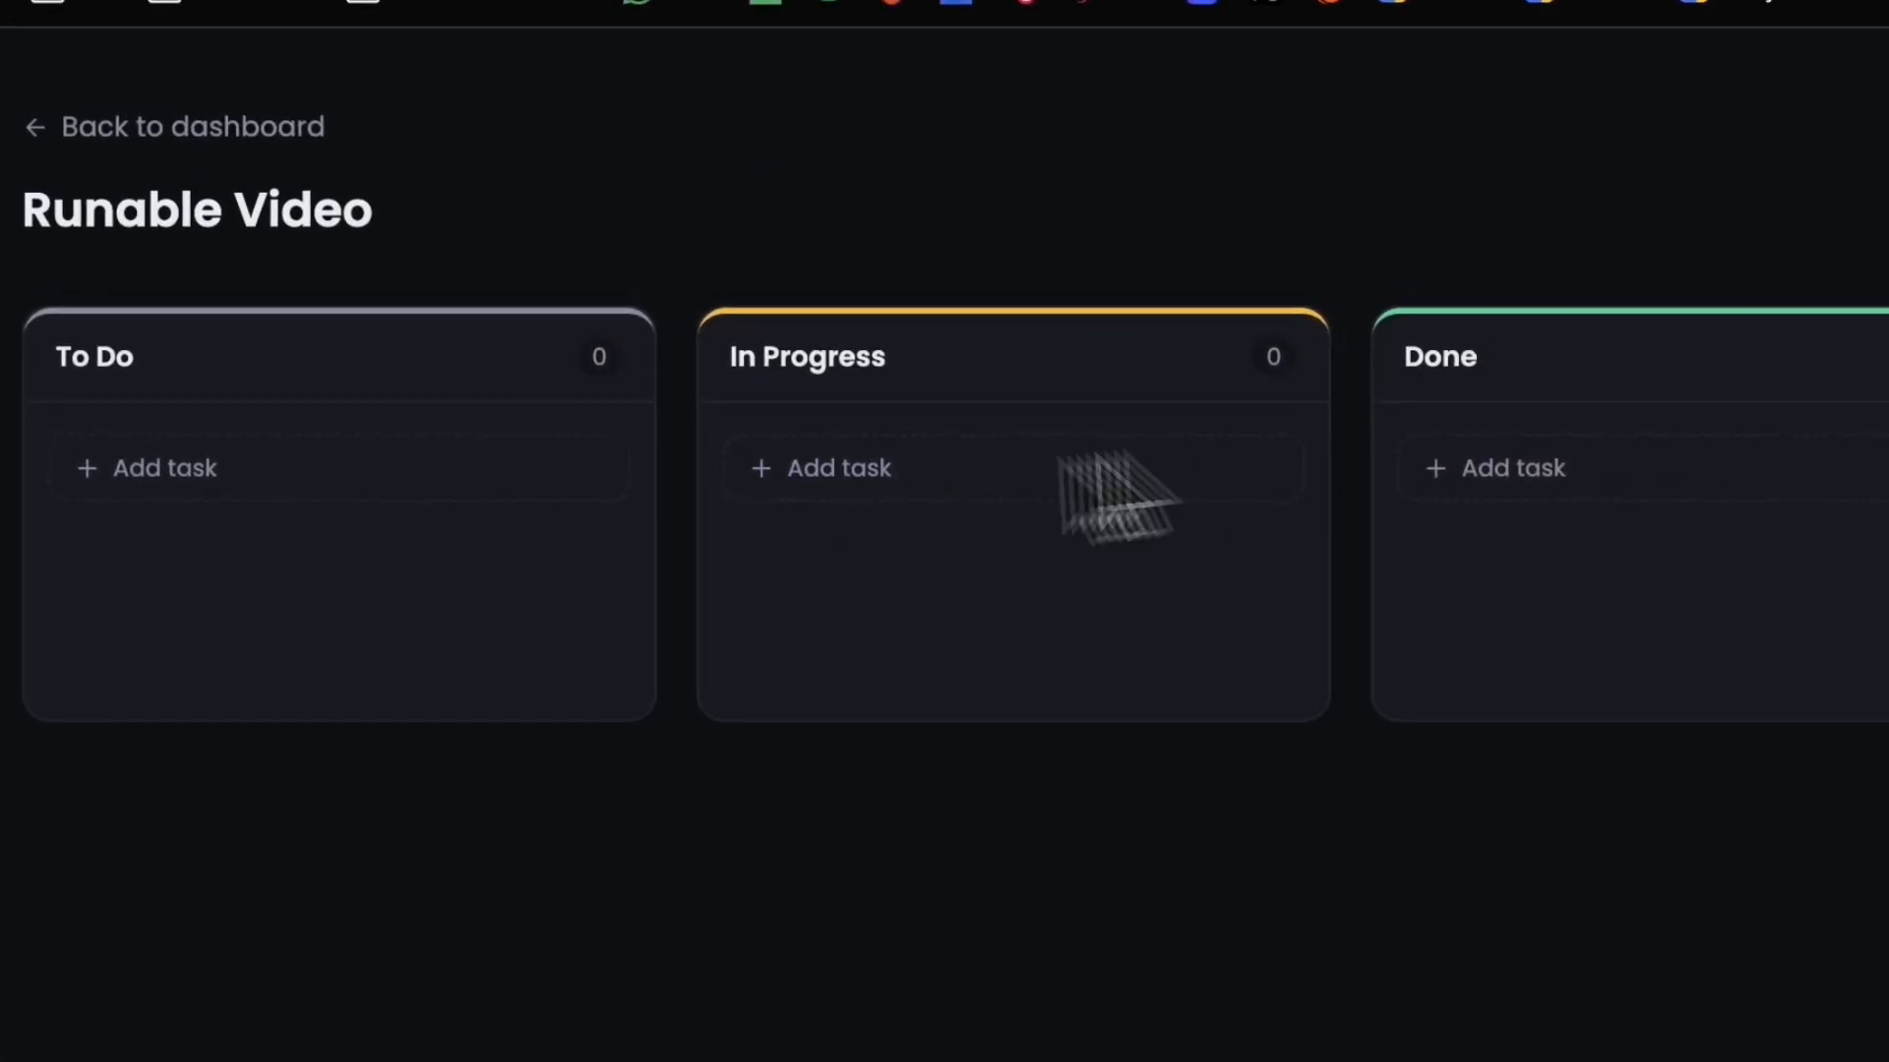
Step: Add a task titled Tutorial to the Kanban board
{"action": "left_click", "coordinate": [716, 470]}
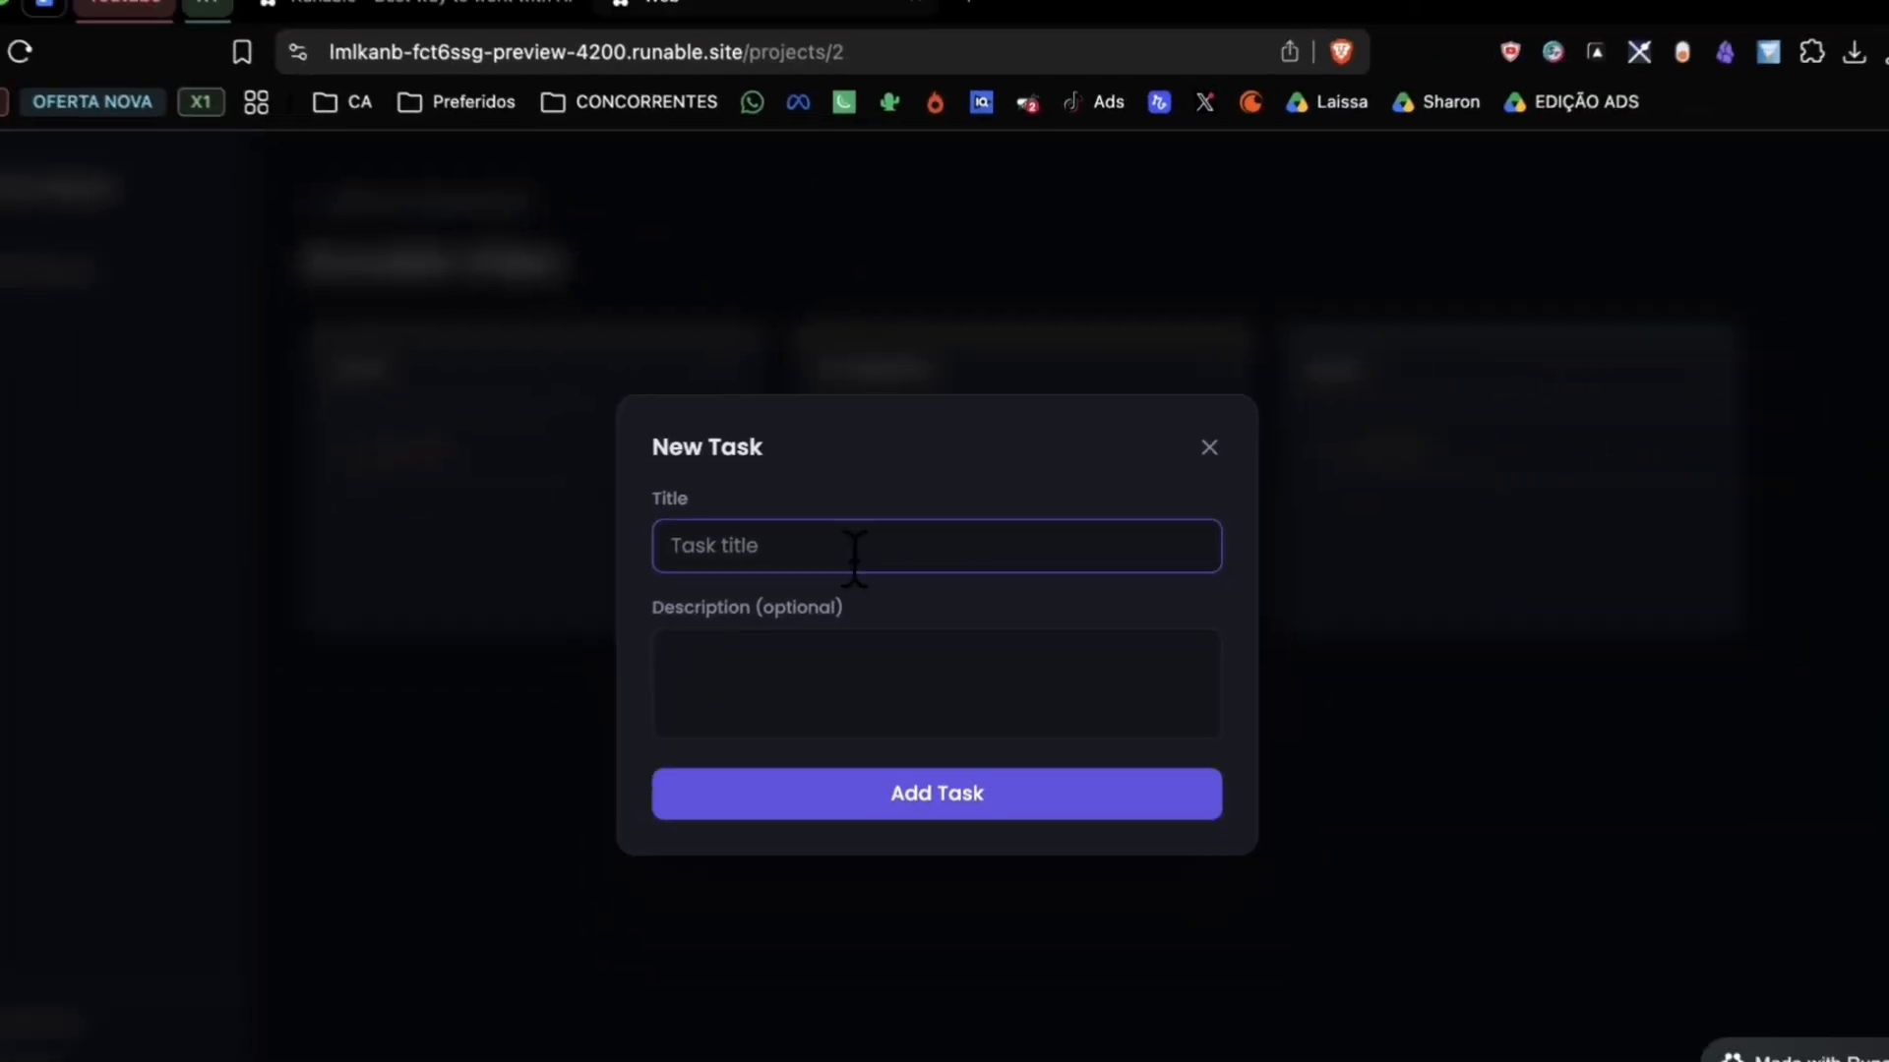
{"action": "type", "text": "Tutorial"}
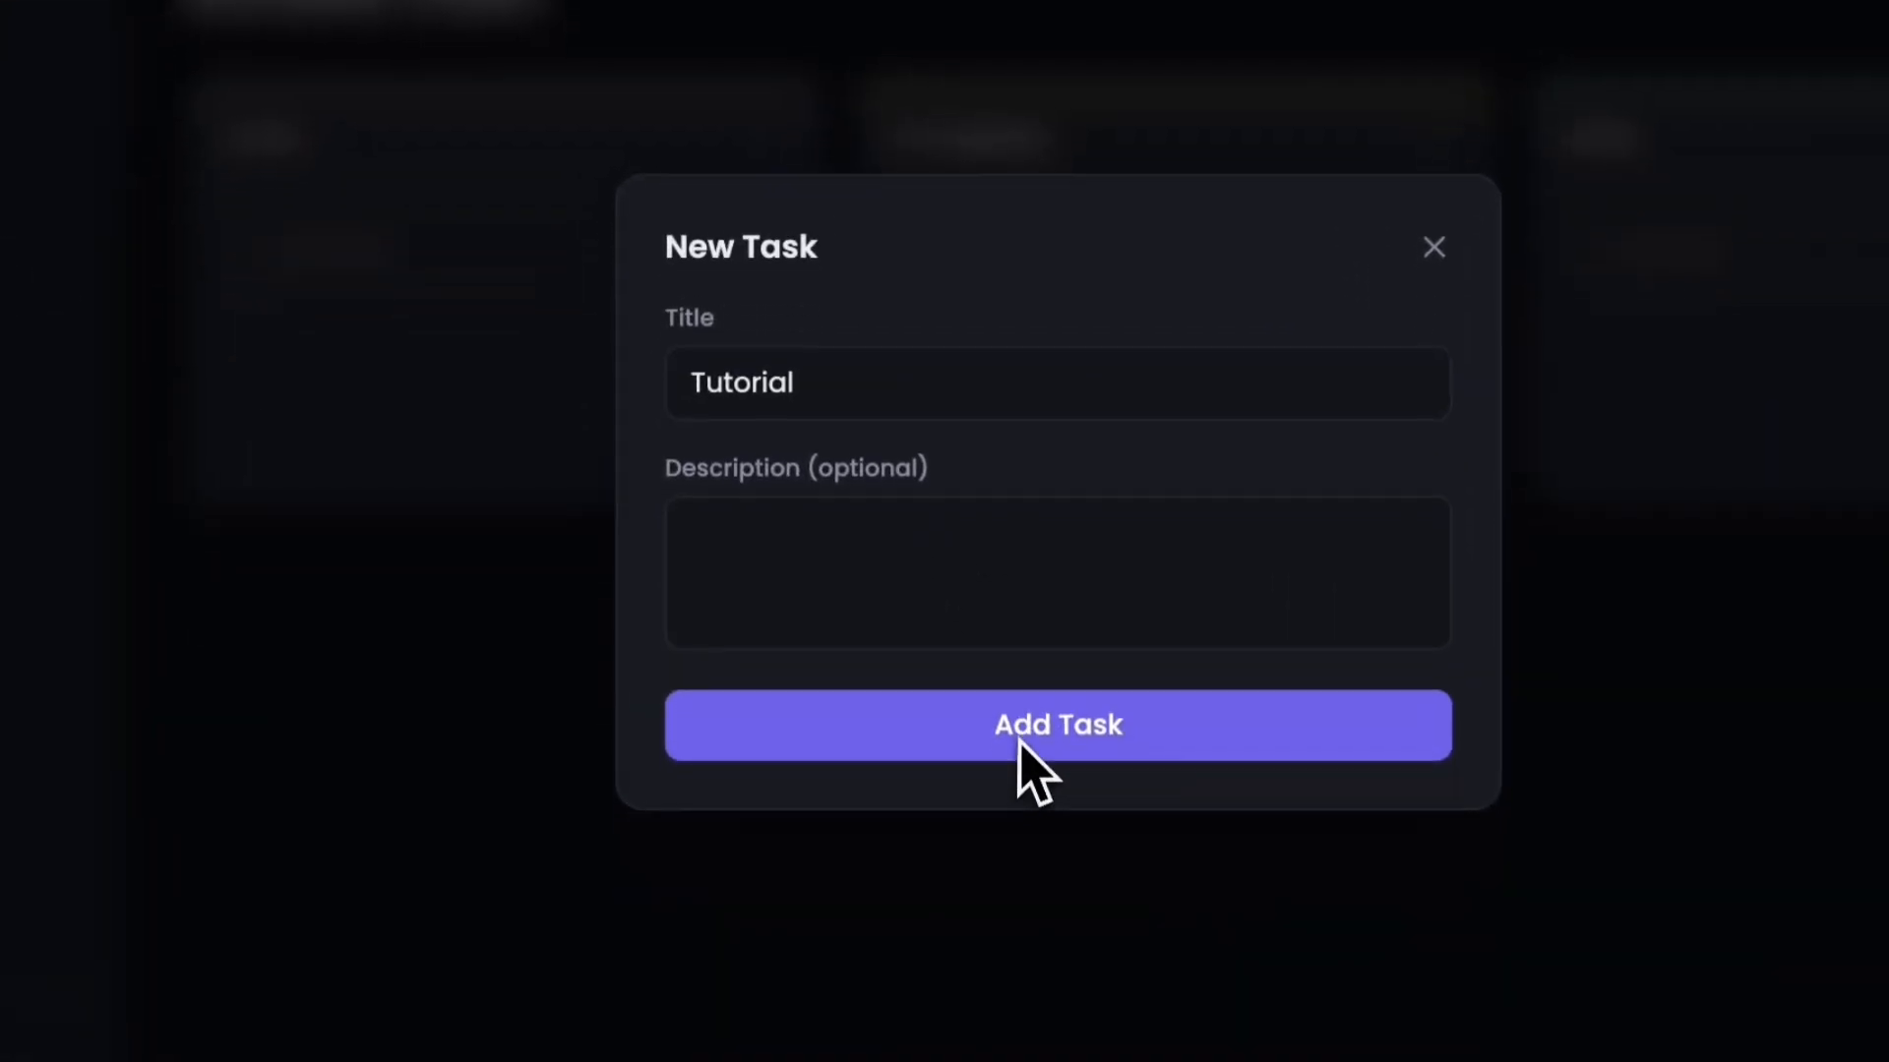
{"action": "left_click", "coordinate": [920, 775]}
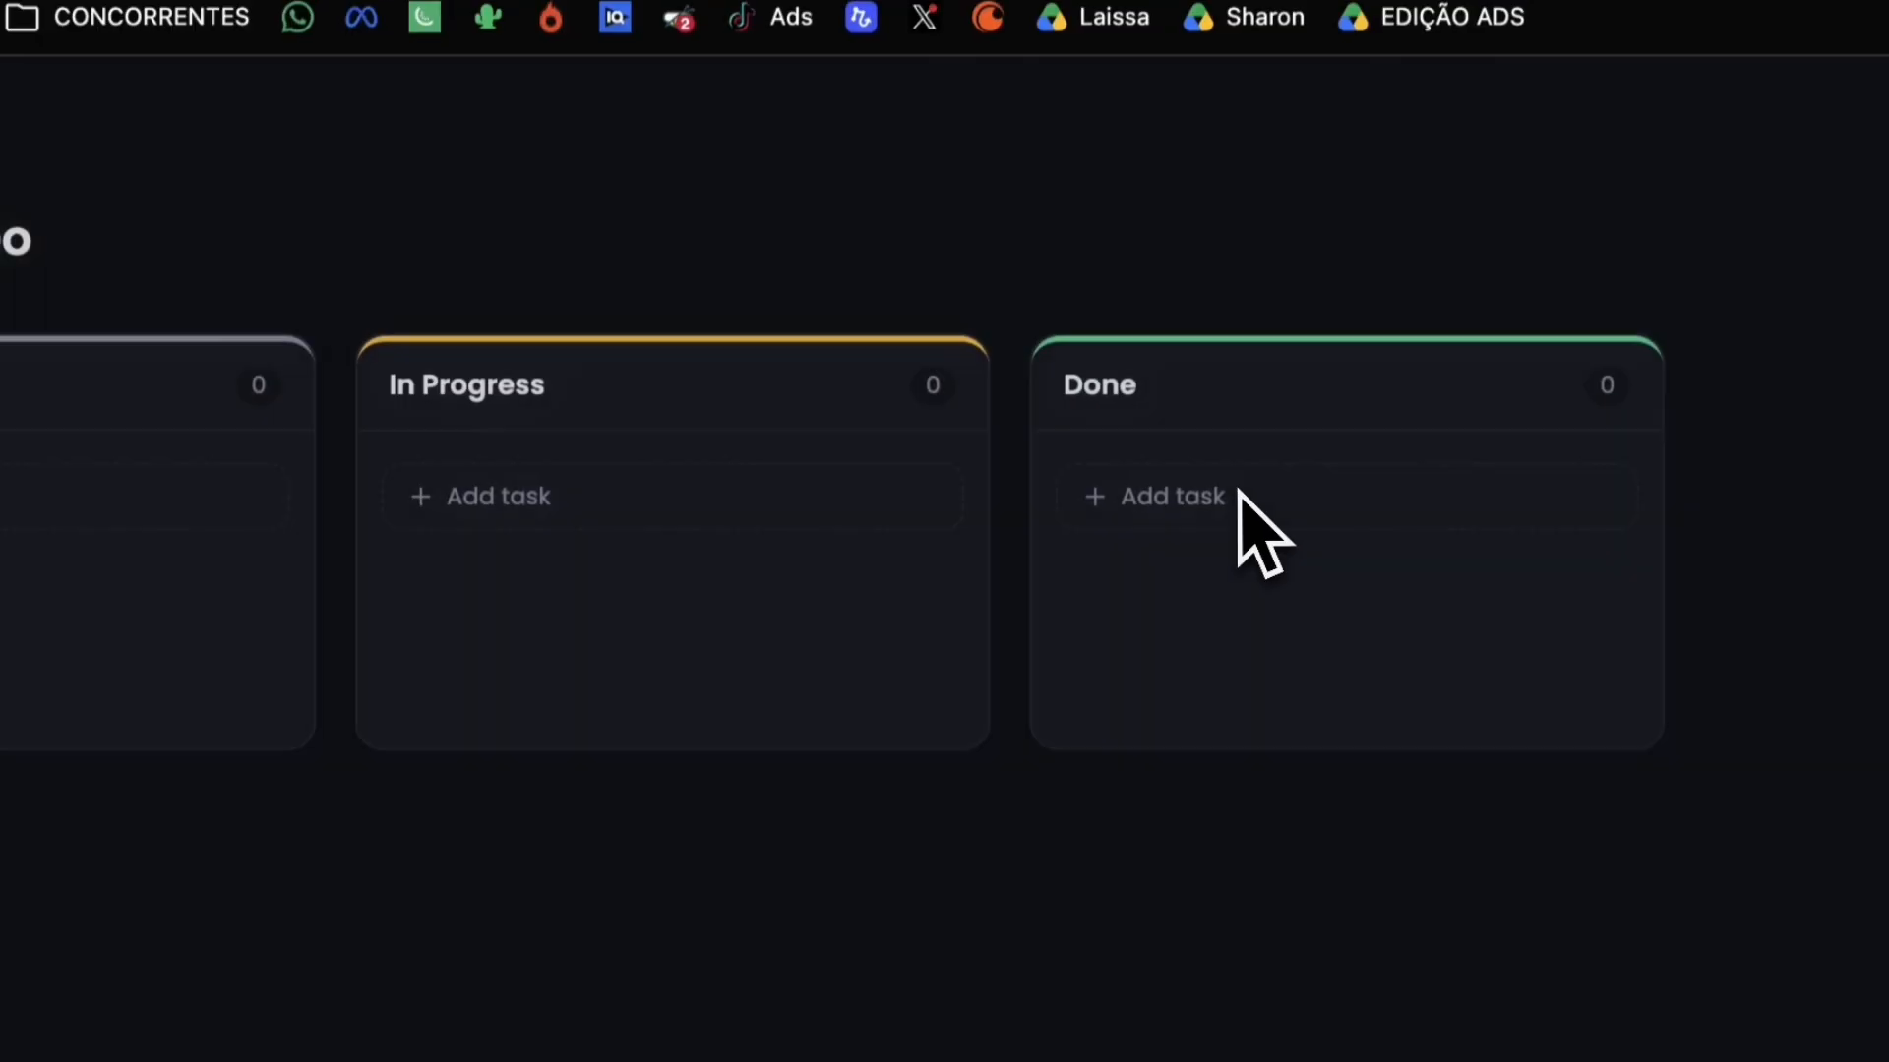
Step: Add a second task titled Test to the board
{"action": "left_click", "coordinate": [1230, 496]}
{"action": "left_click", "coordinate": [790, 639]}
{"action": "type", "text": "Test"}
{"action": "left_click", "coordinate": [688, 1020]}
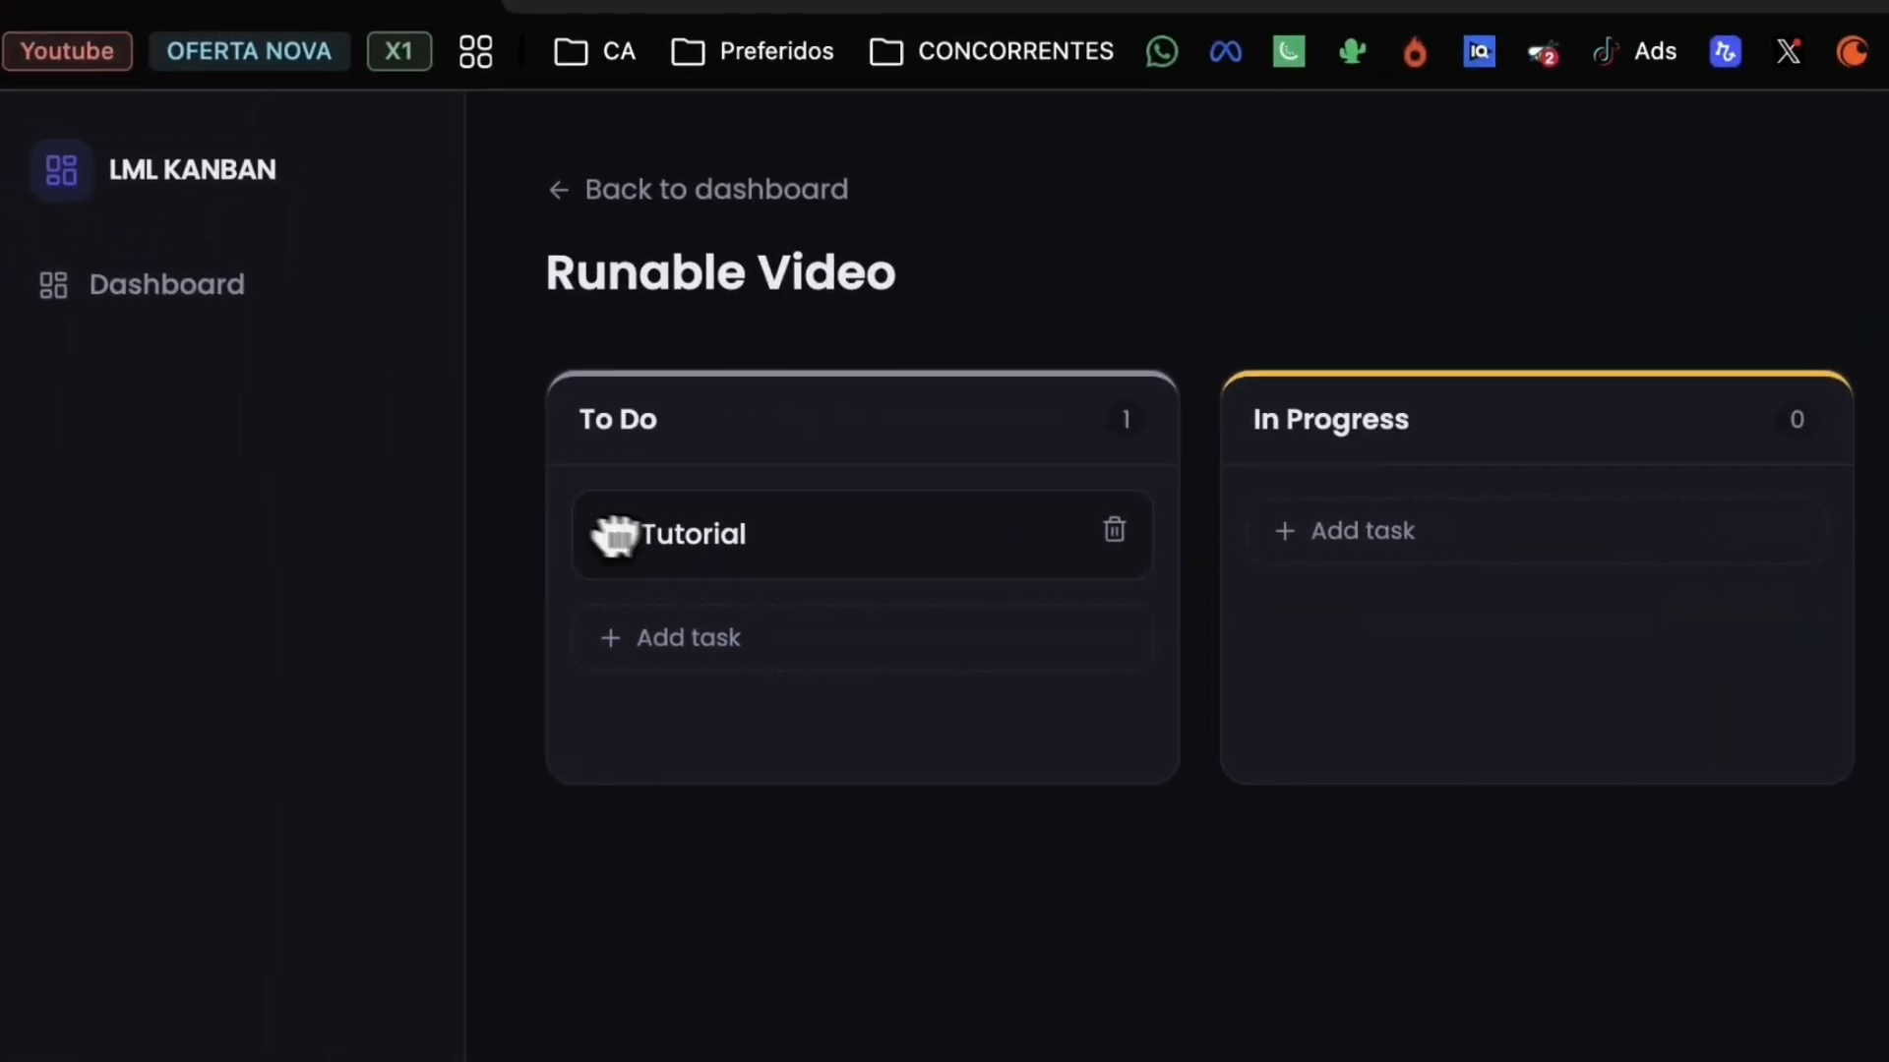
Step: Drag the tasks between the board's To Do, In Progress and Done columns
{"action": "left_click_drag", "start_coordinate": [71, 236], "coordinate": [753, 240]}
{"action": "left_click_drag", "start_coordinate": [1473, 539], "coordinate": [521, 612]}
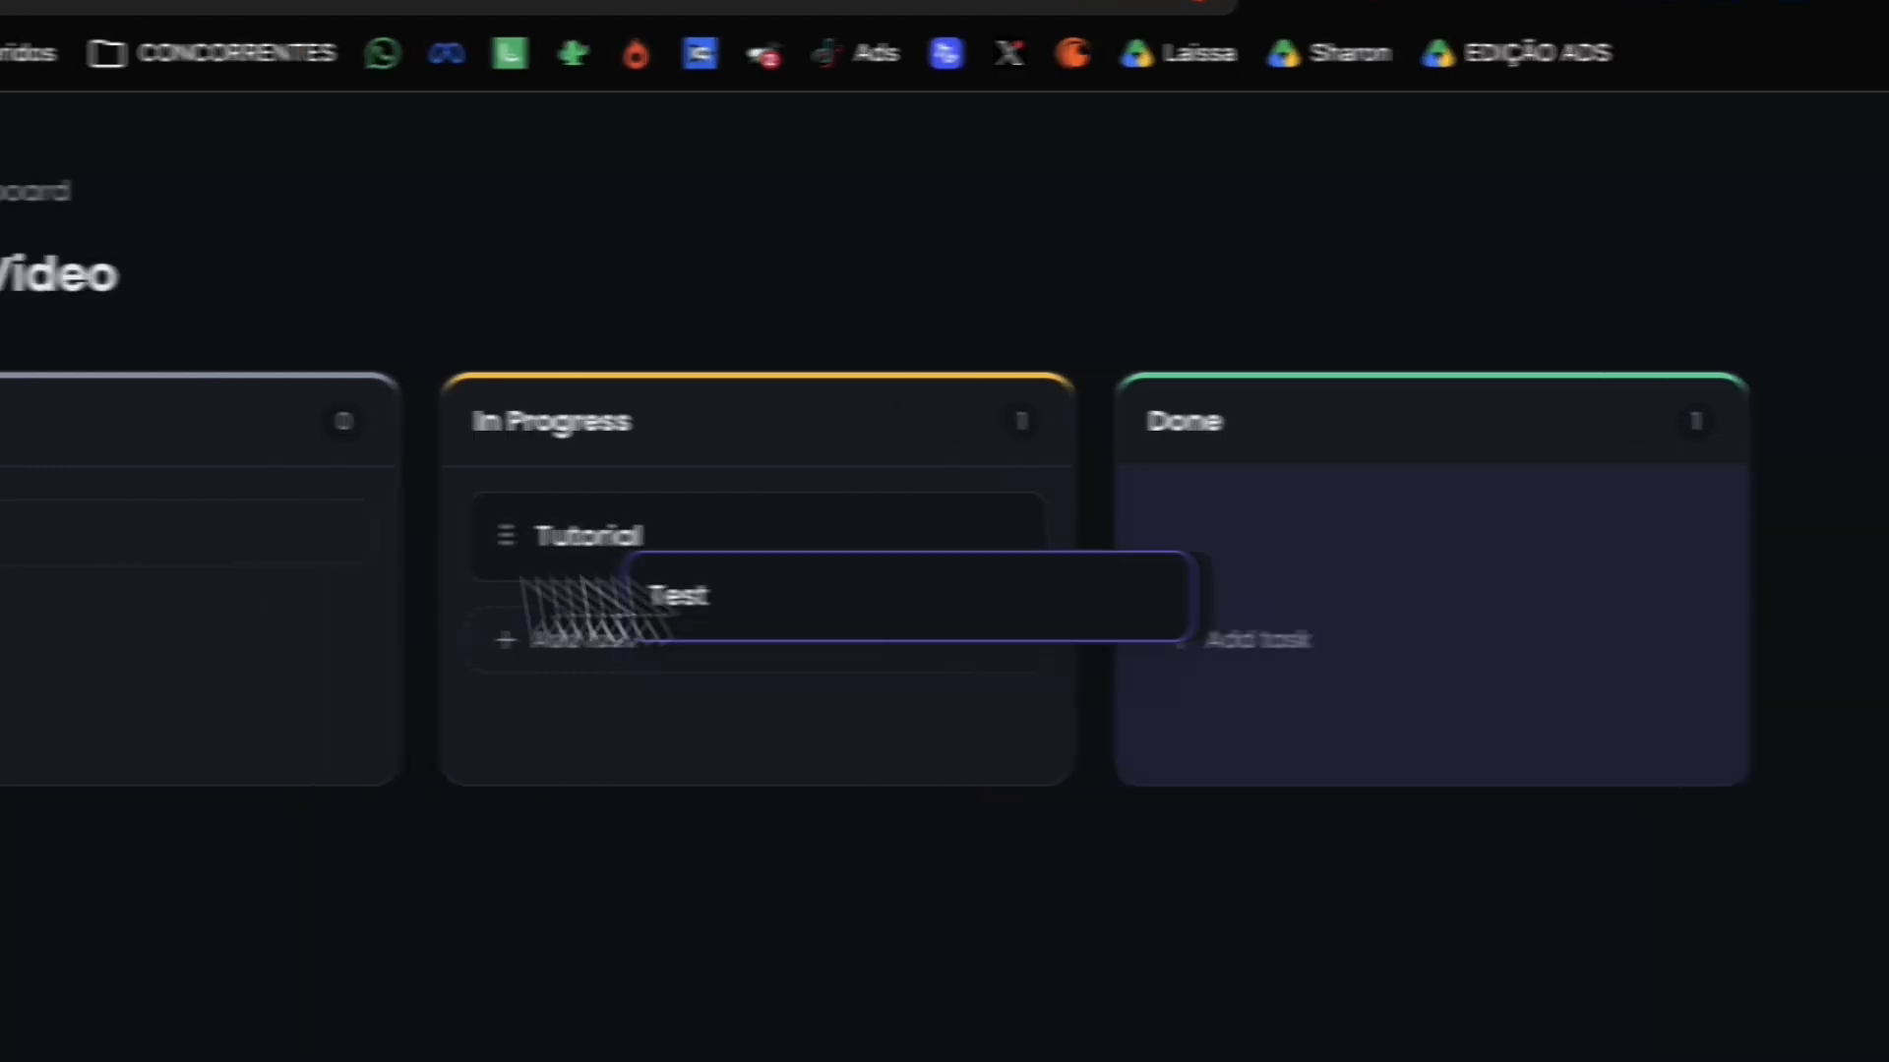
{"action": "left_click_drag", "start_coordinate": [973, 531], "coordinate": [1099, 556]}
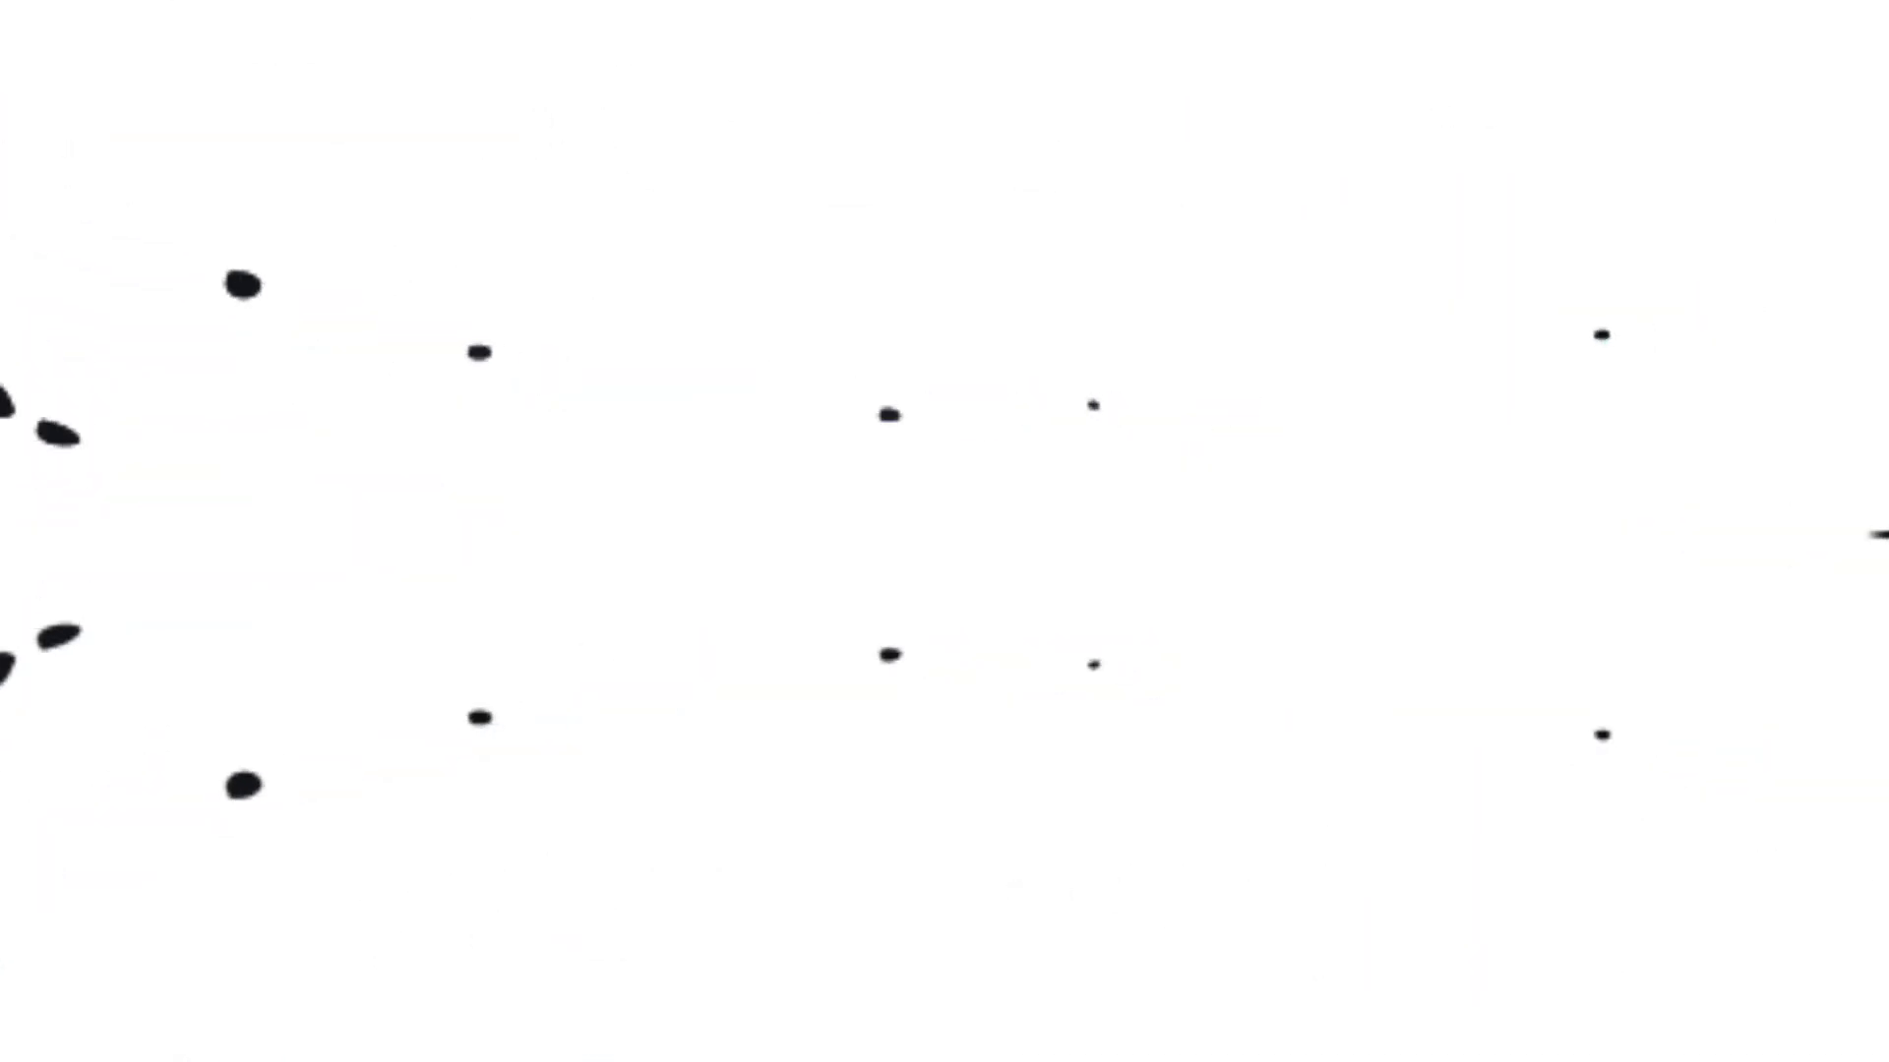
Step: Publish the website on its default runable.site subdomain
{"action": "left_click", "coordinate": [1749, 319]}
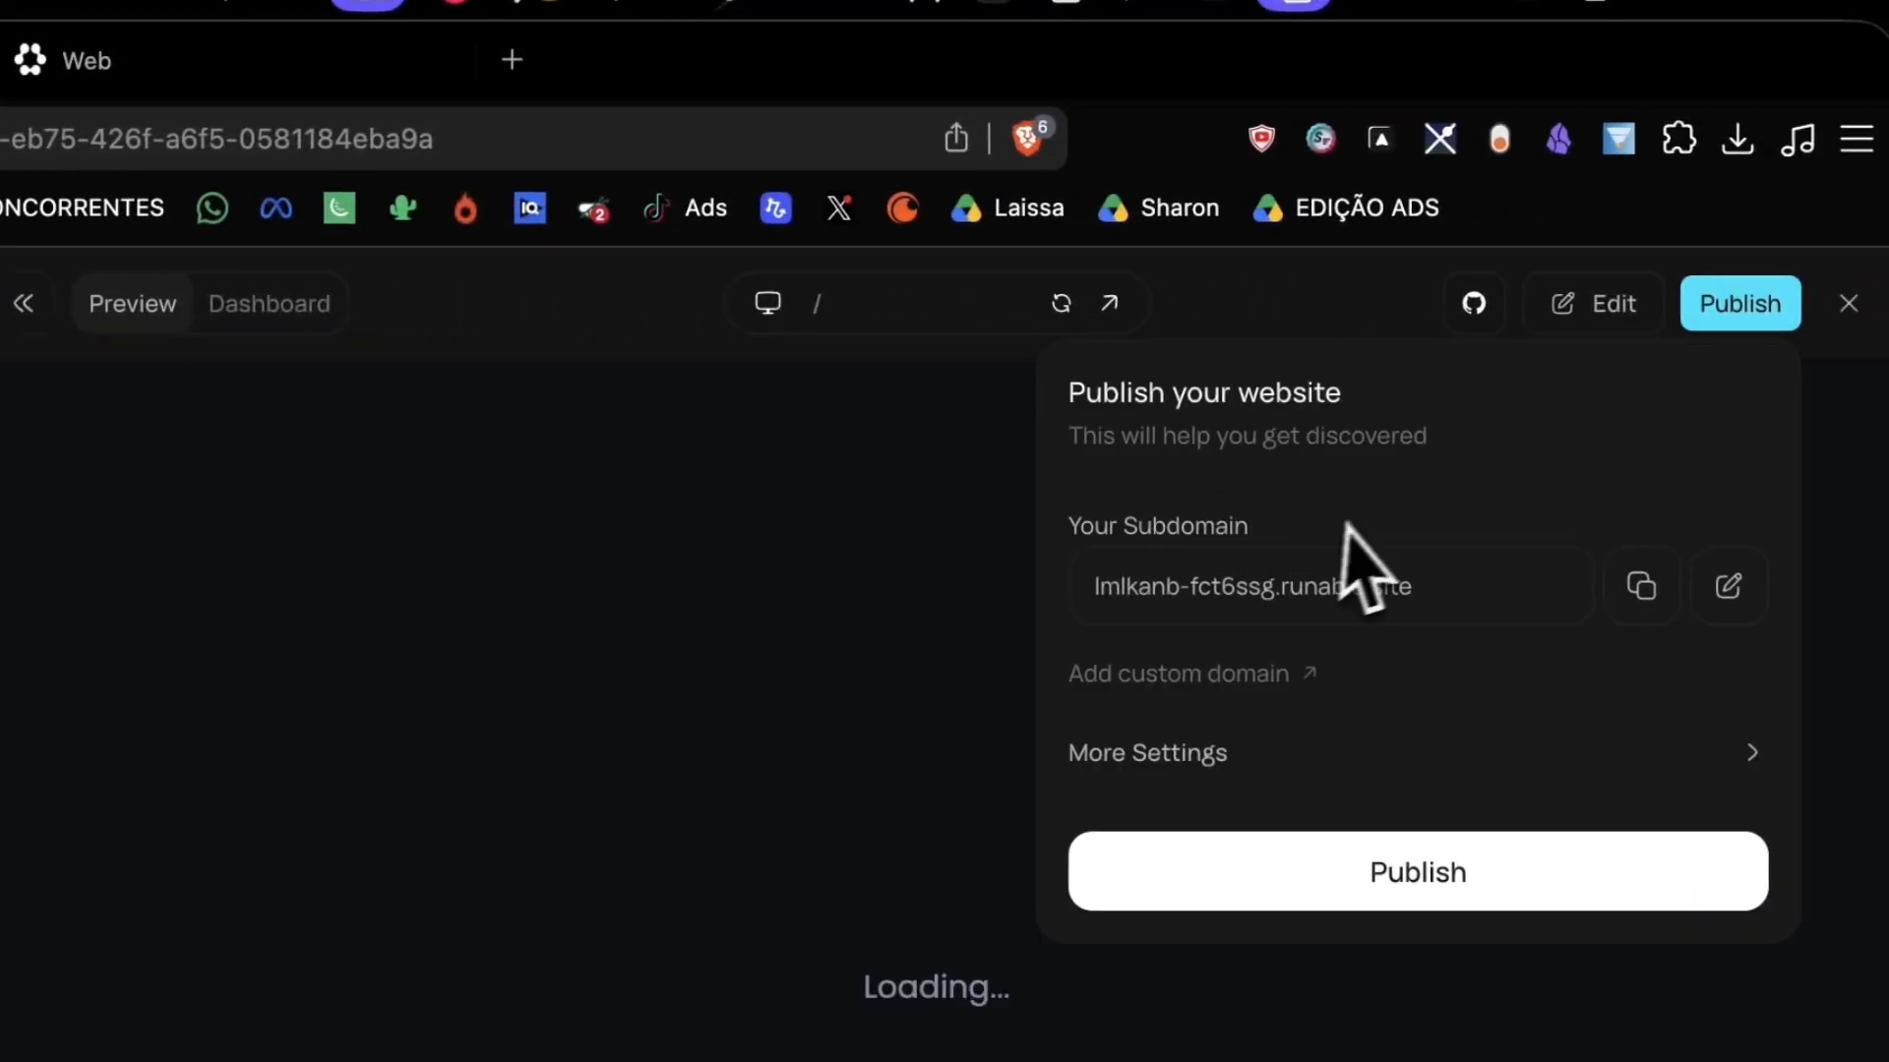
{"action": "left_click_drag", "start_coordinate": [1472, 588], "coordinate": [1109, 592]}
{"action": "left_click", "coordinate": [1333, 543]}
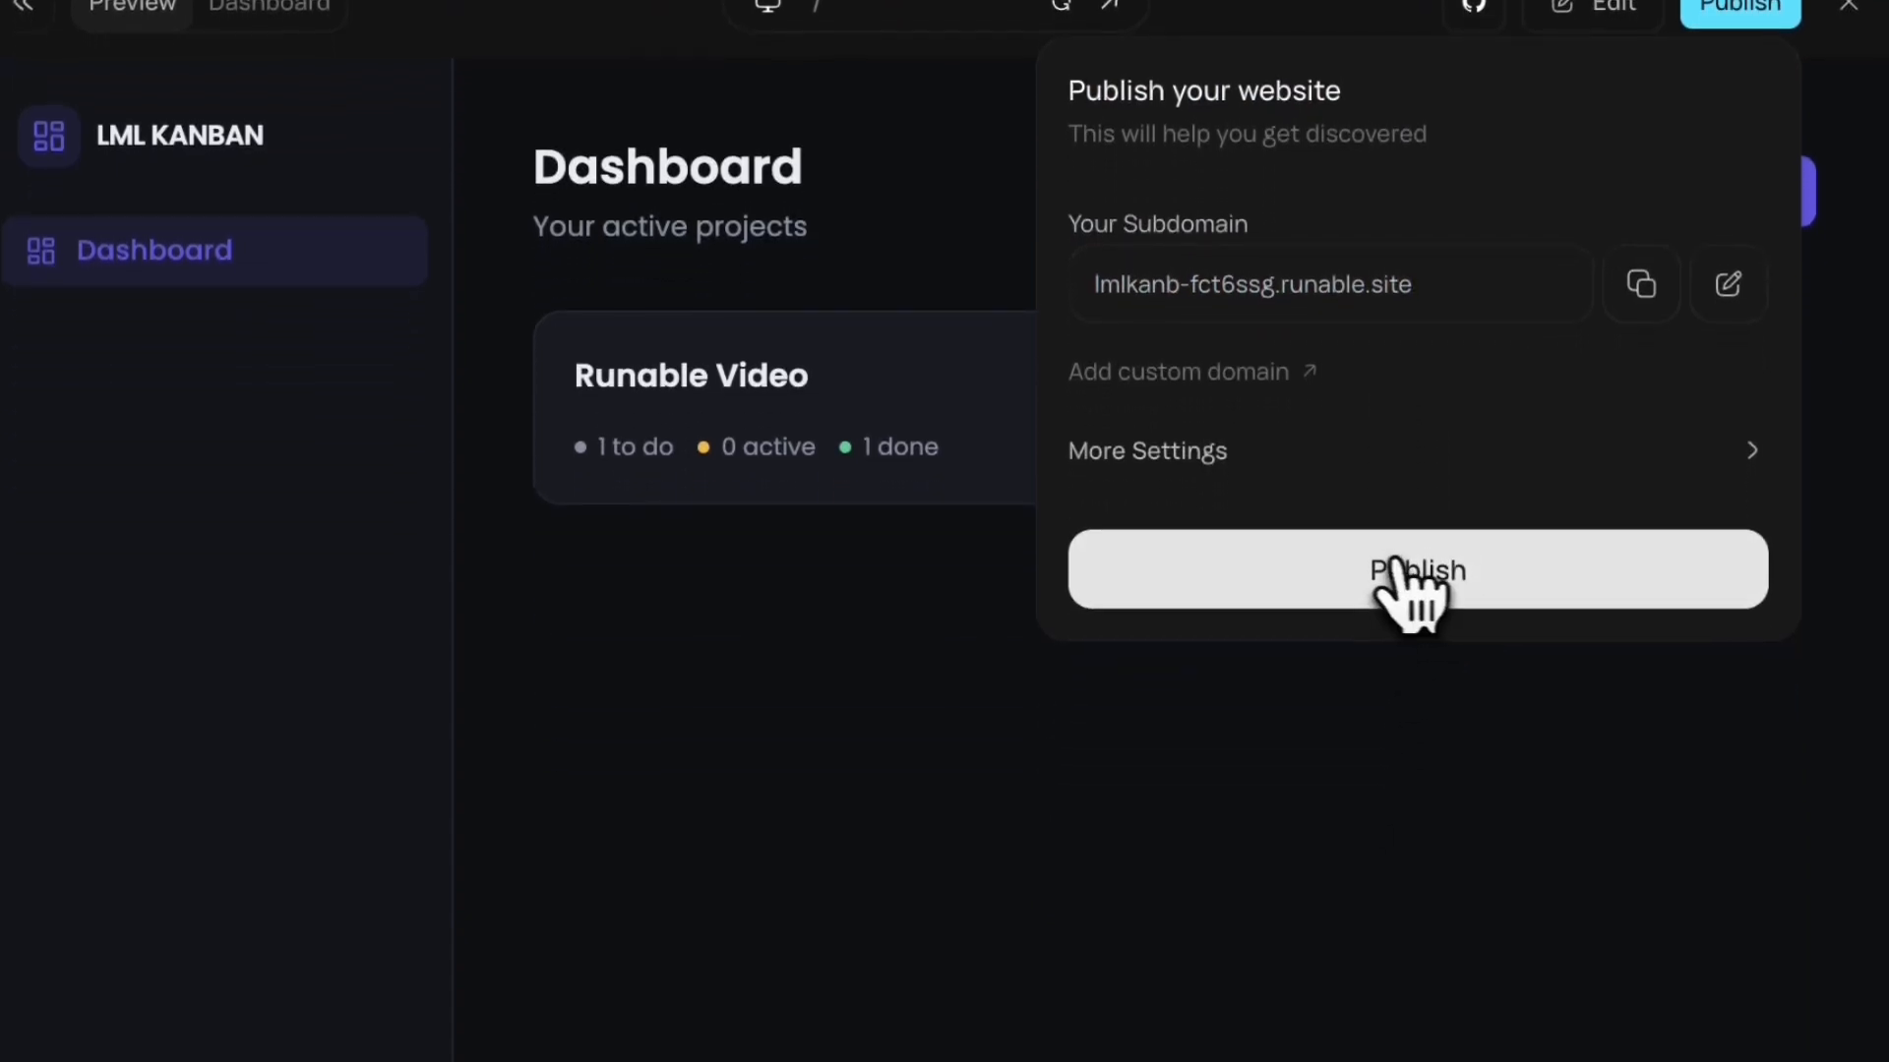
{"action": "left_click_drag", "start_coordinate": [1345, 539], "coordinate": [1428, 602]}
{"action": "left_click_drag", "start_coordinate": [1554, 575], "coordinate": [1551, 509]}
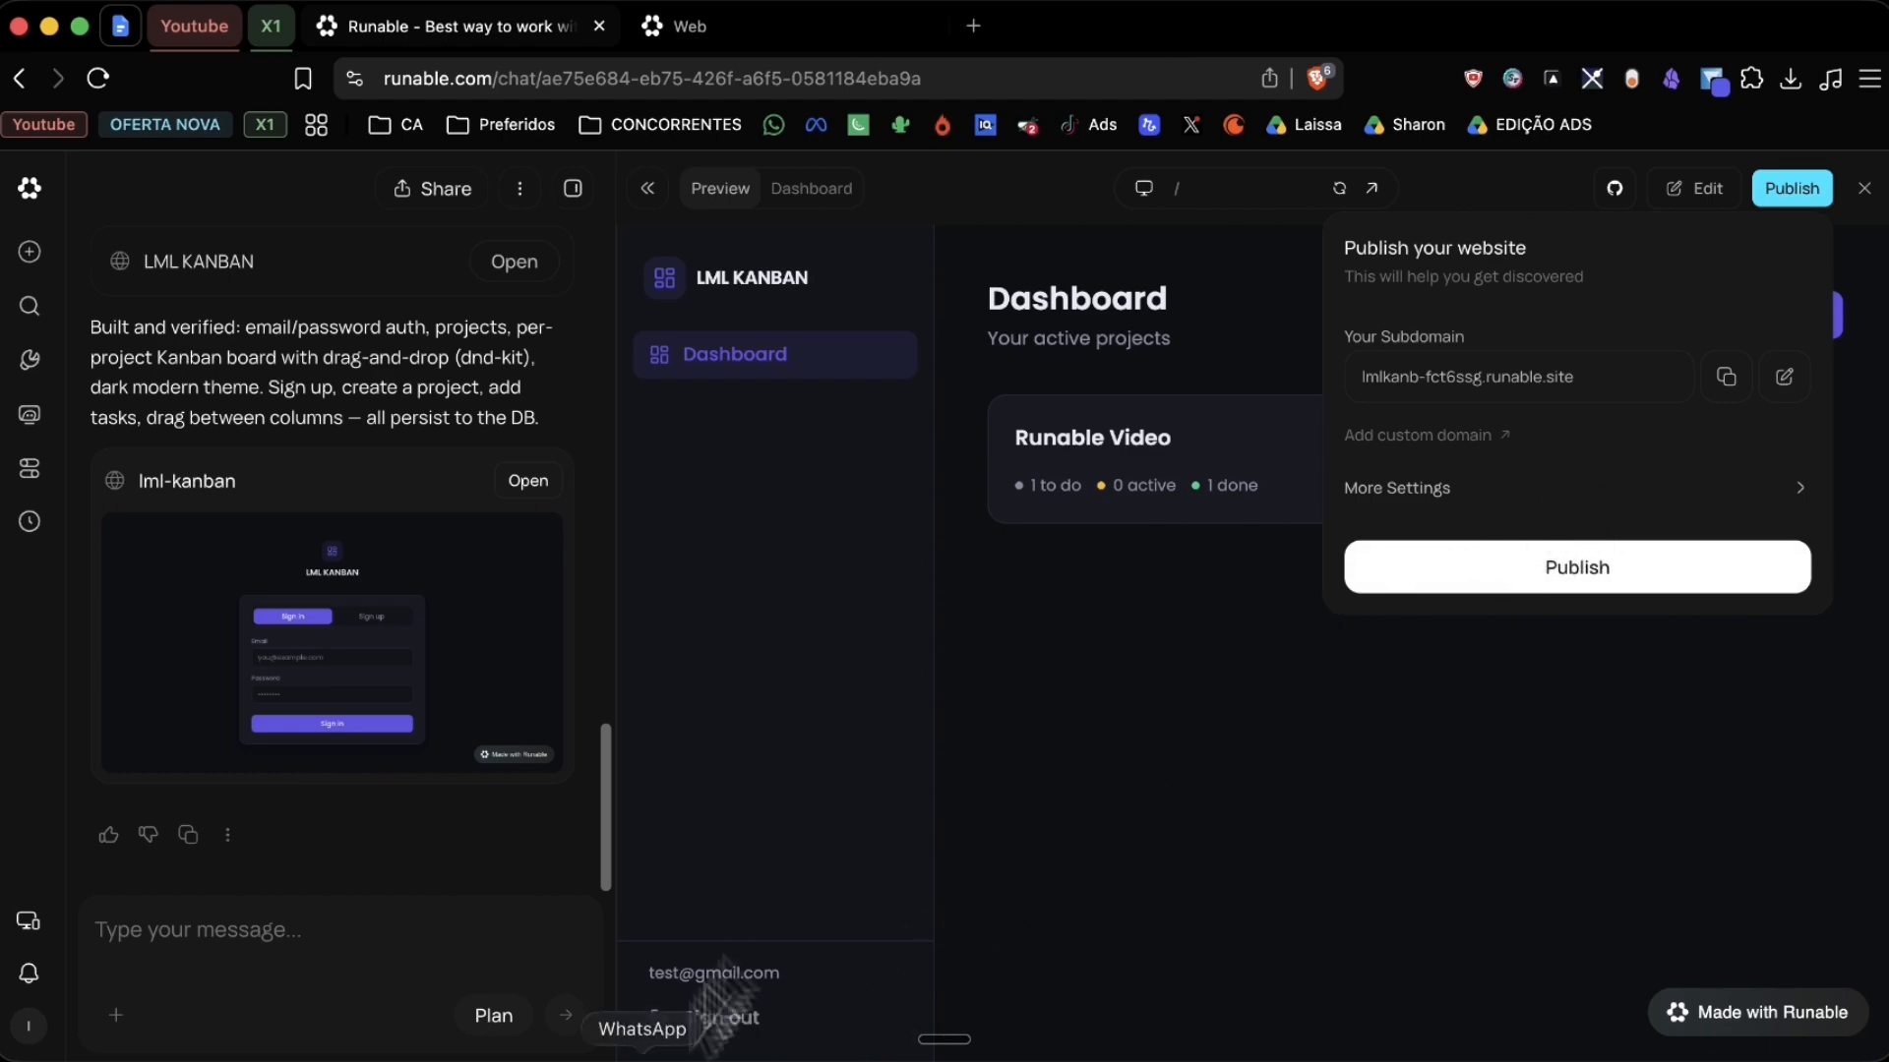
{"action": "left_click", "coordinate": [1549, 575]}
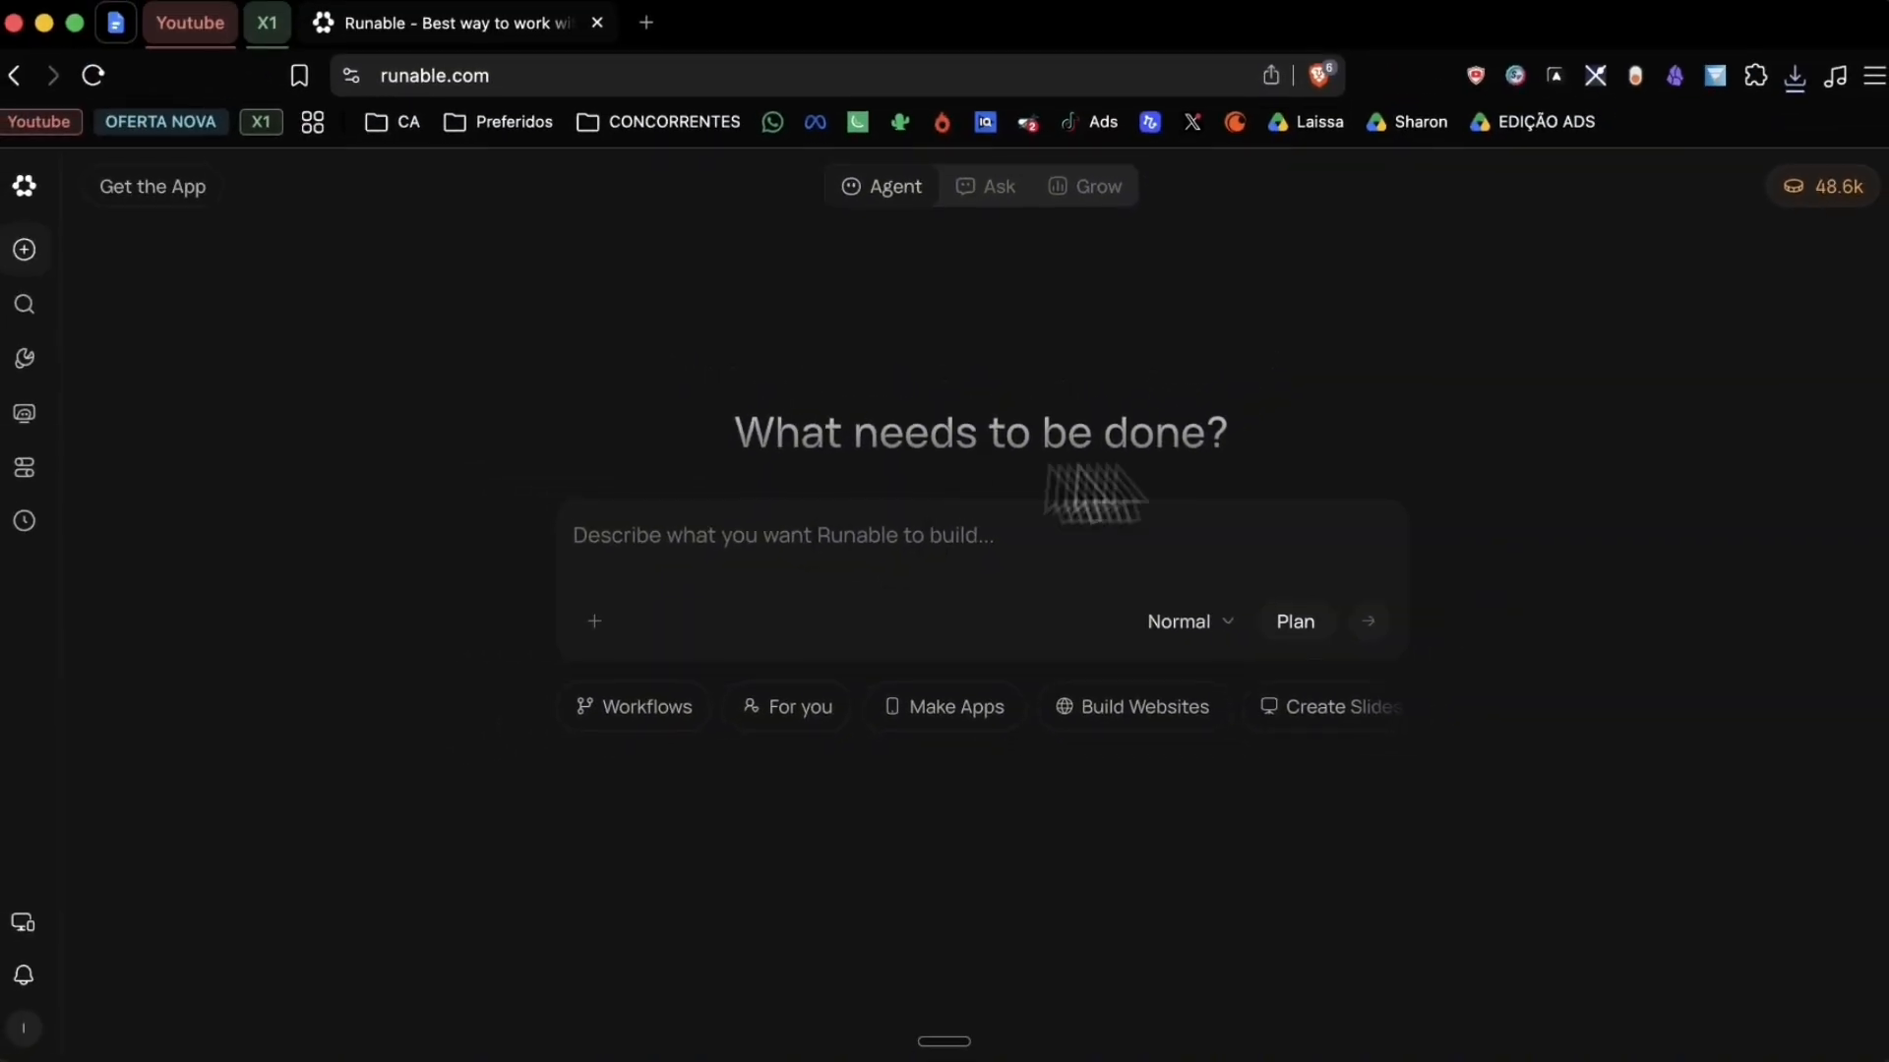